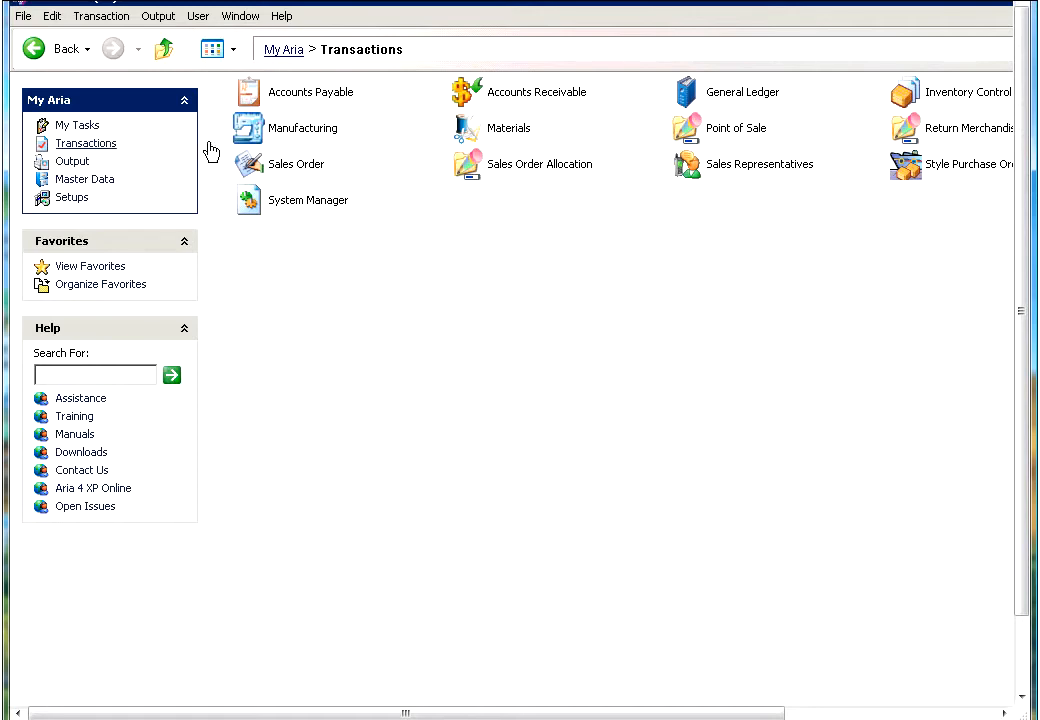
# Step: Load the on-hold order by its order number in Allocation by Order and switch it to edit mode
pyautogui.click(515, 168)
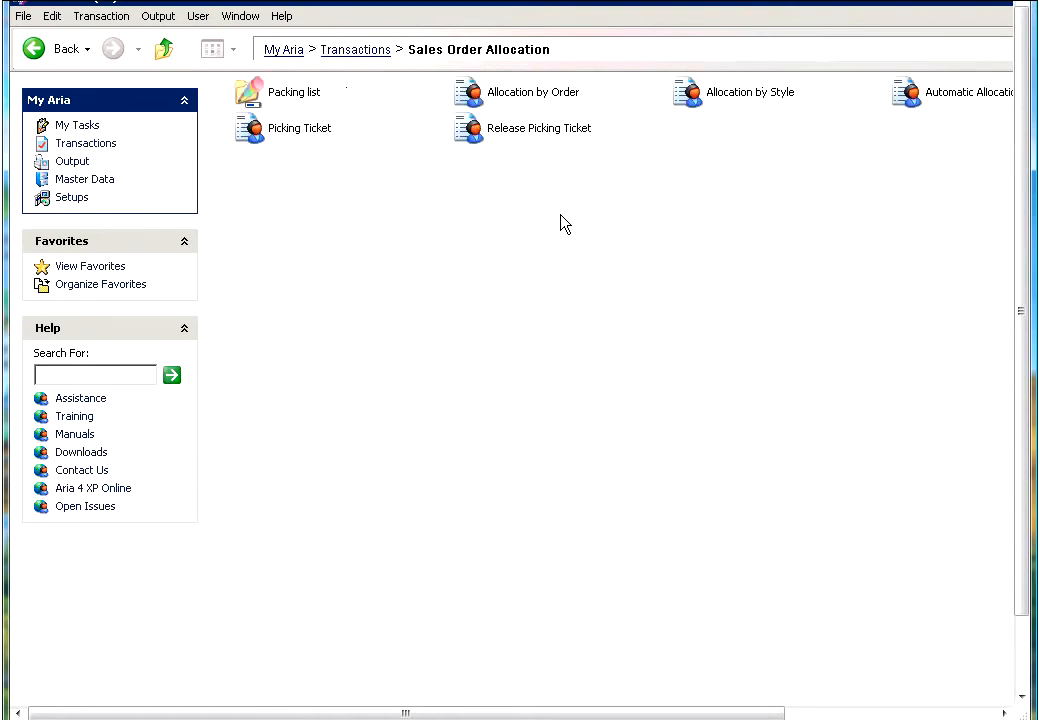
pyautogui.click(480, 100)
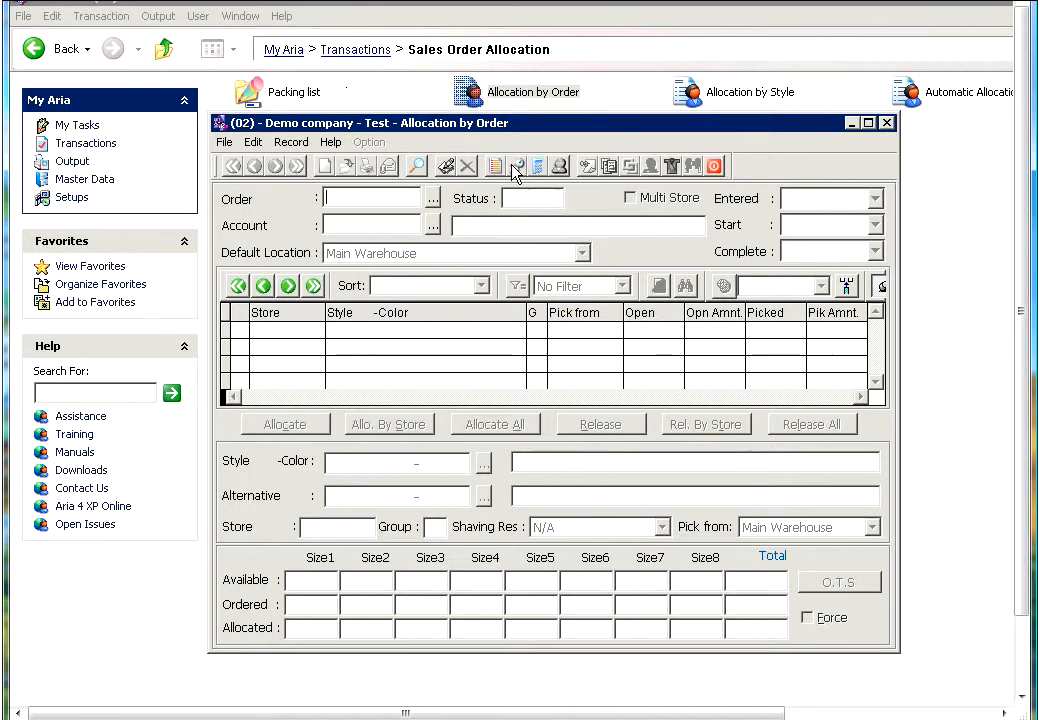
pyautogui.write('030094')
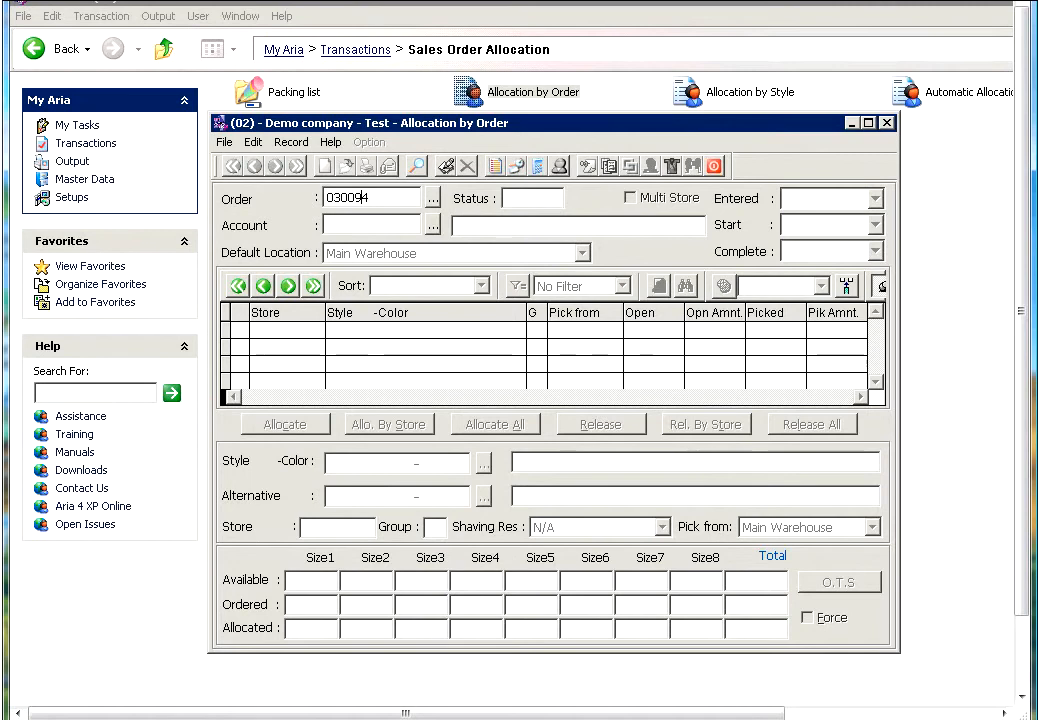
pyautogui.press('Tab')
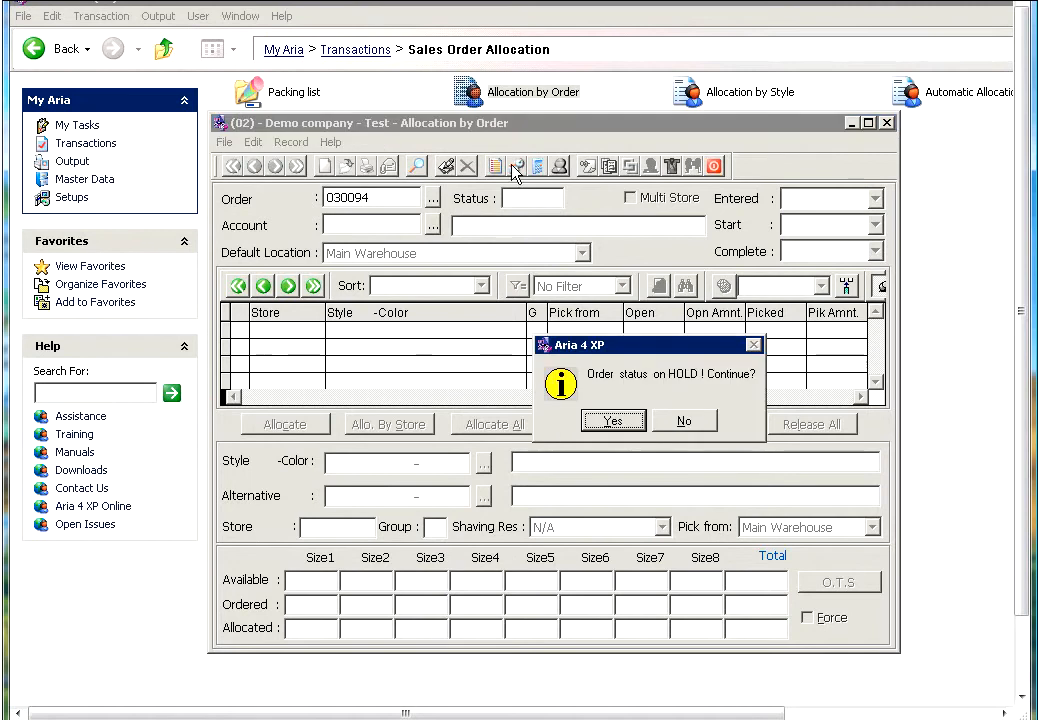
pyautogui.click(612, 421)
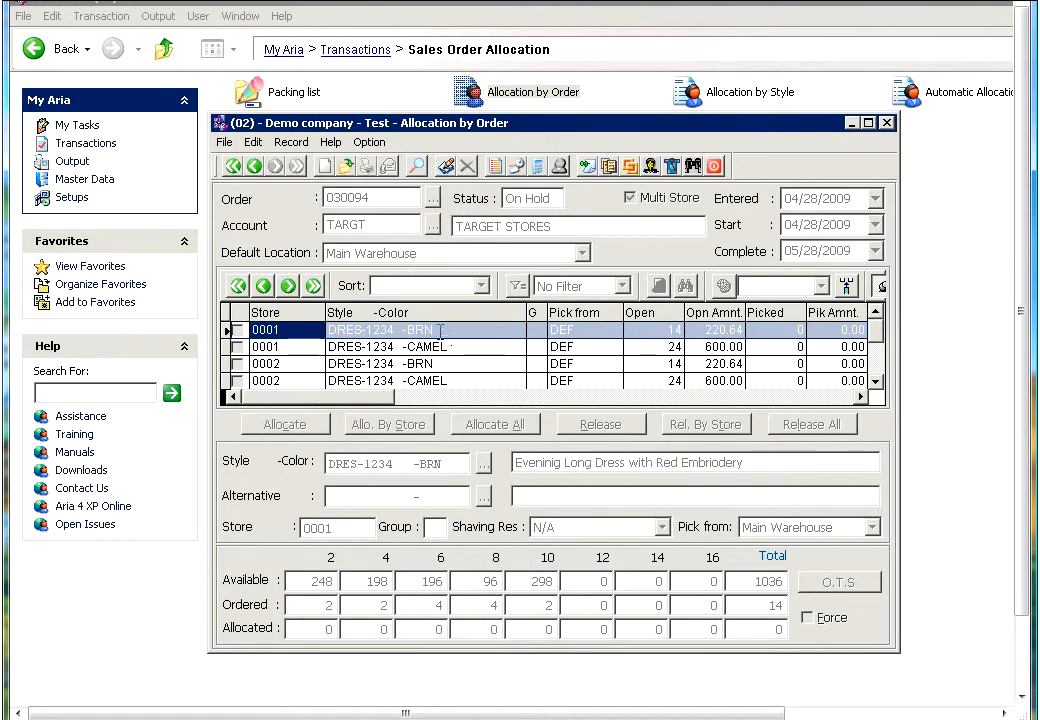
pyautogui.click(452, 174)
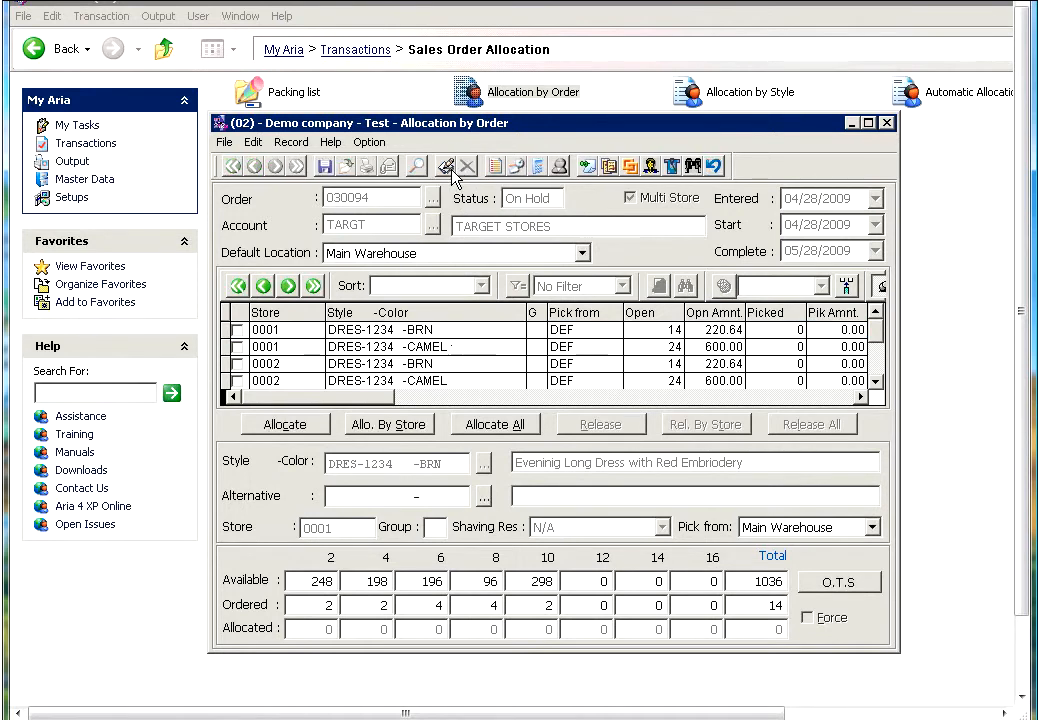
# Step: Examine the order lines for each store, comparing available, ordered and allocated quantities by size
pyautogui.click(275, 330)
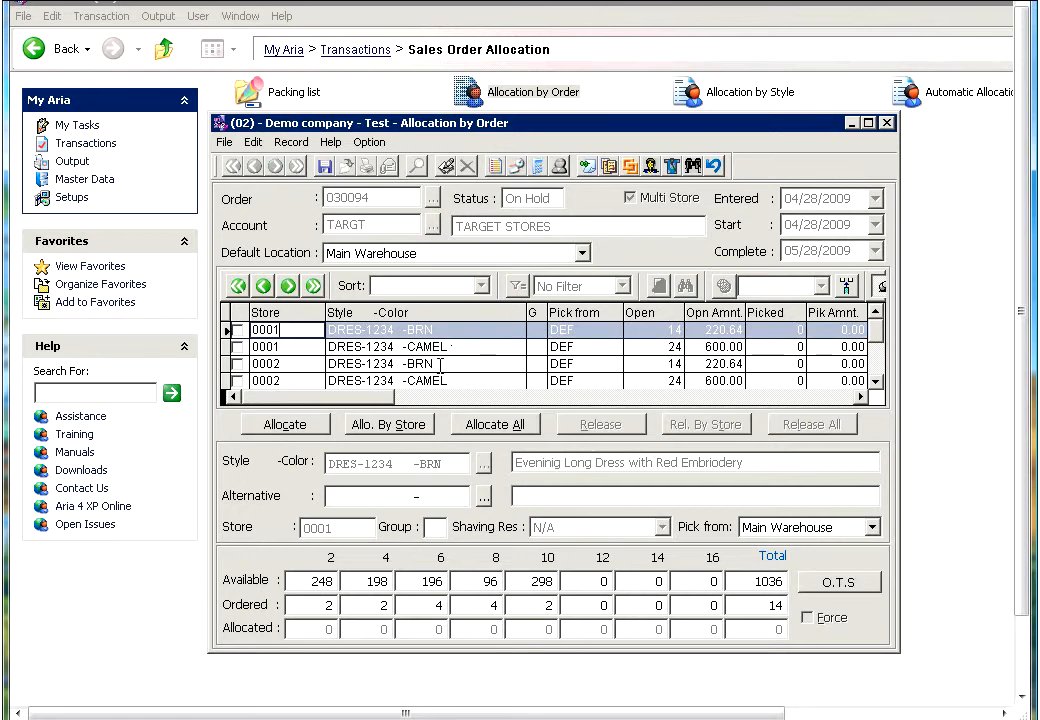
pyautogui.press('Down')
pyautogui.press('Down')
pyautogui.press('Down')
pyautogui.press('Down')
pyautogui.press('Down')
pyautogui.press('Down')
pyautogui.press('Down')
pyautogui.press('Up')
pyautogui.press('Up')
pyautogui.press('Up')
pyautogui.press('Up')
pyautogui.press('Up')
pyautogui.press('Up')
pyautogui.press('Up')
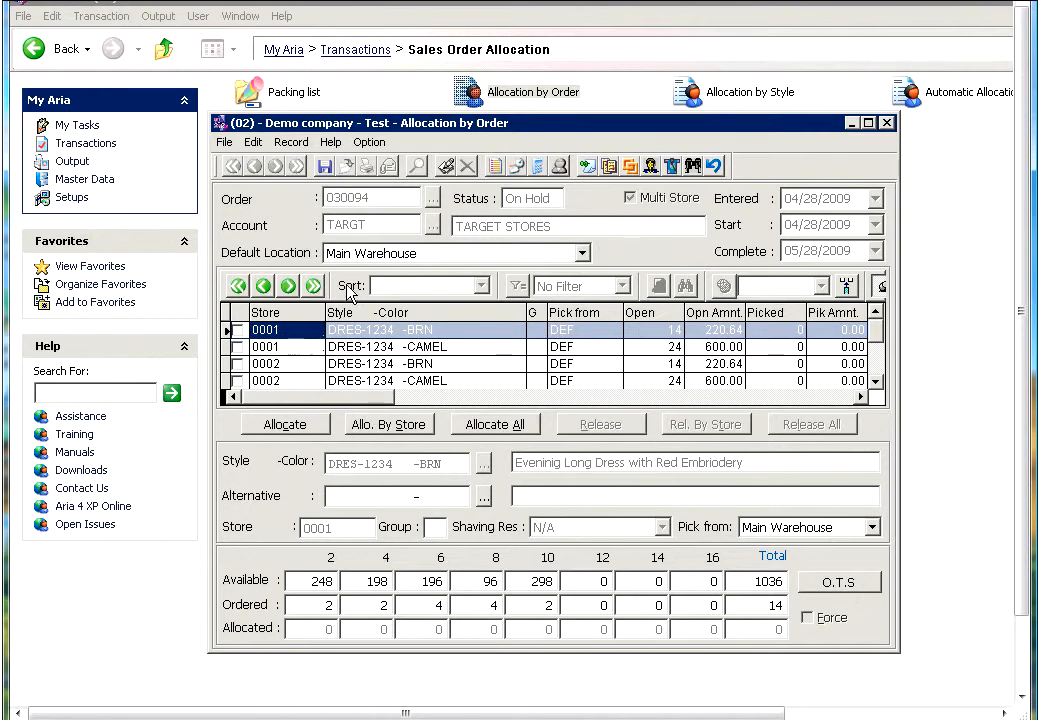
# Step: Enable the Generate Picking Ticket and Always Force Allocation options for the order
pyautogui.click(369, 145)
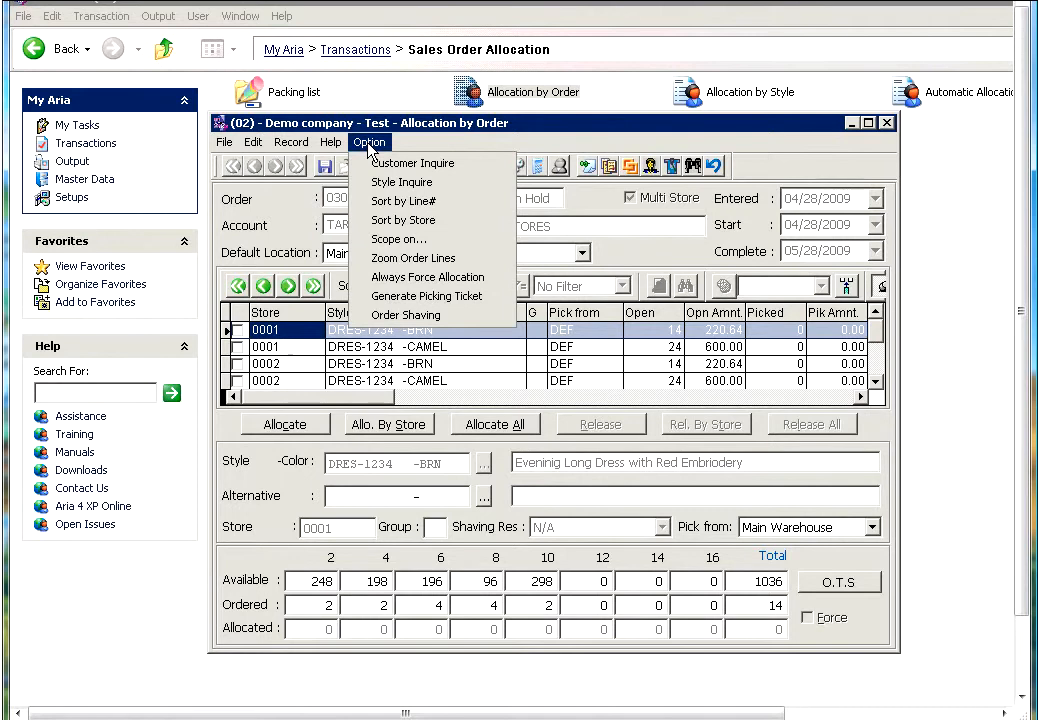
pyautogui.click(428, 297)
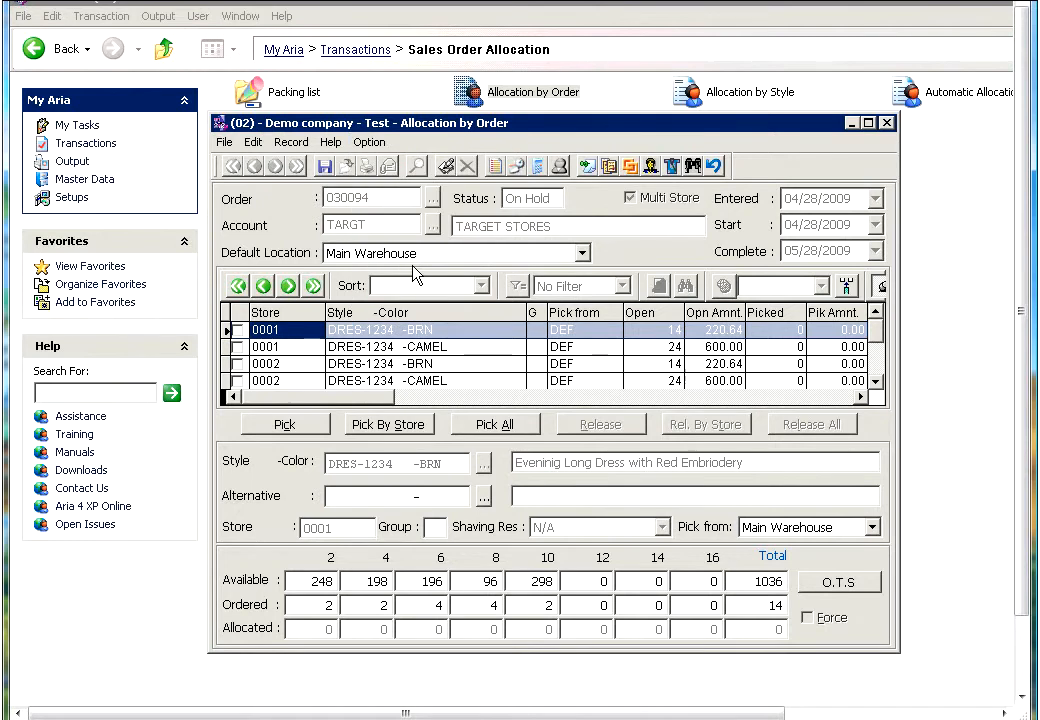
pyautogui.click(370, 143)
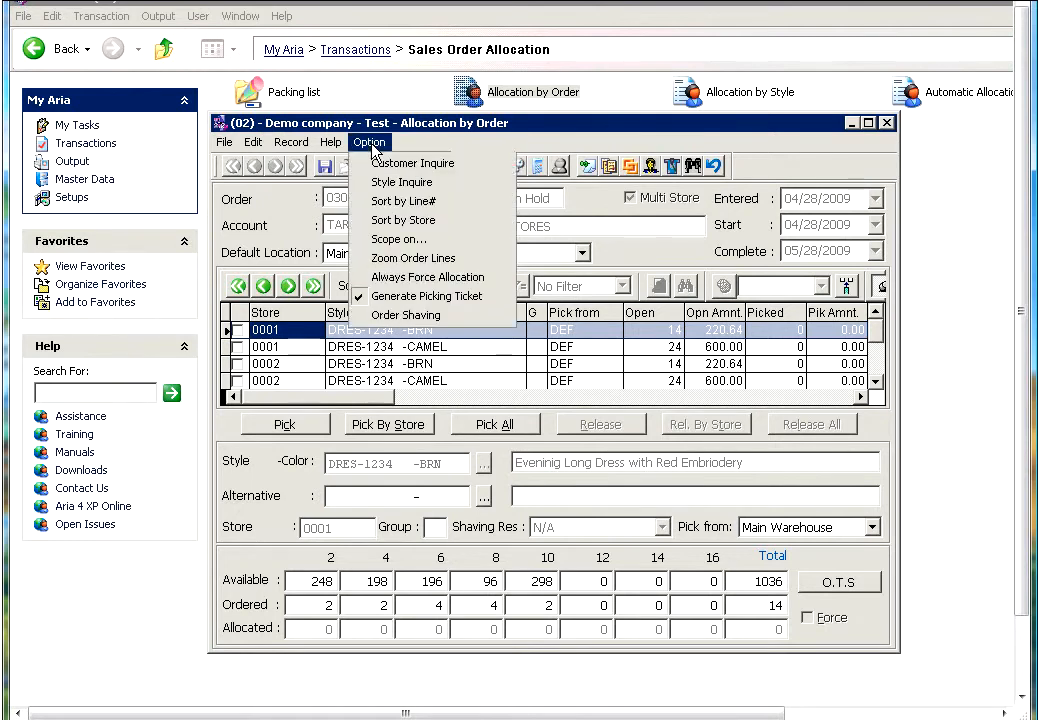
pyautogui.click(415, 279)
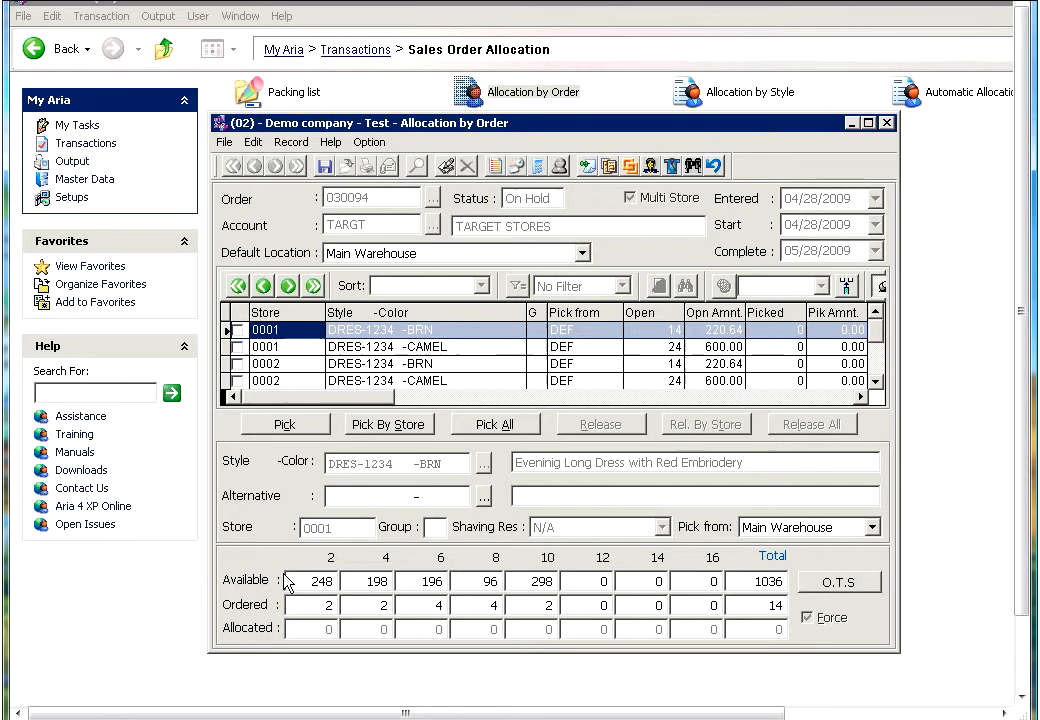
# Step: Turn the Always Force Allocation option off and on again
pyautogui.click(364, 144)
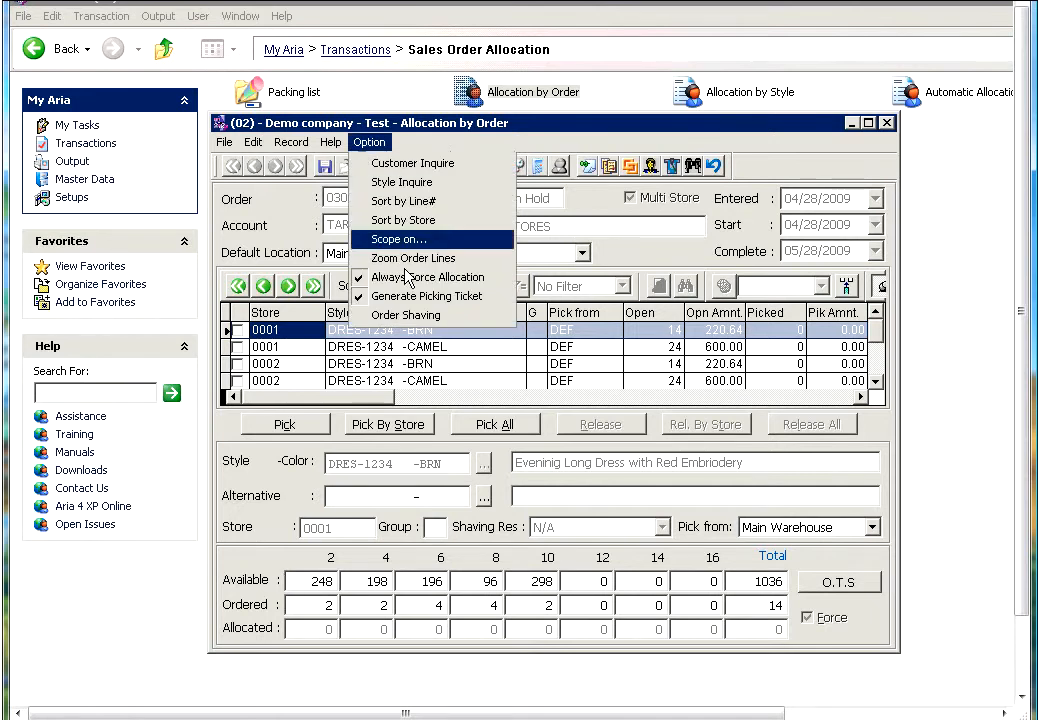
pyautogui.click(407, 279)
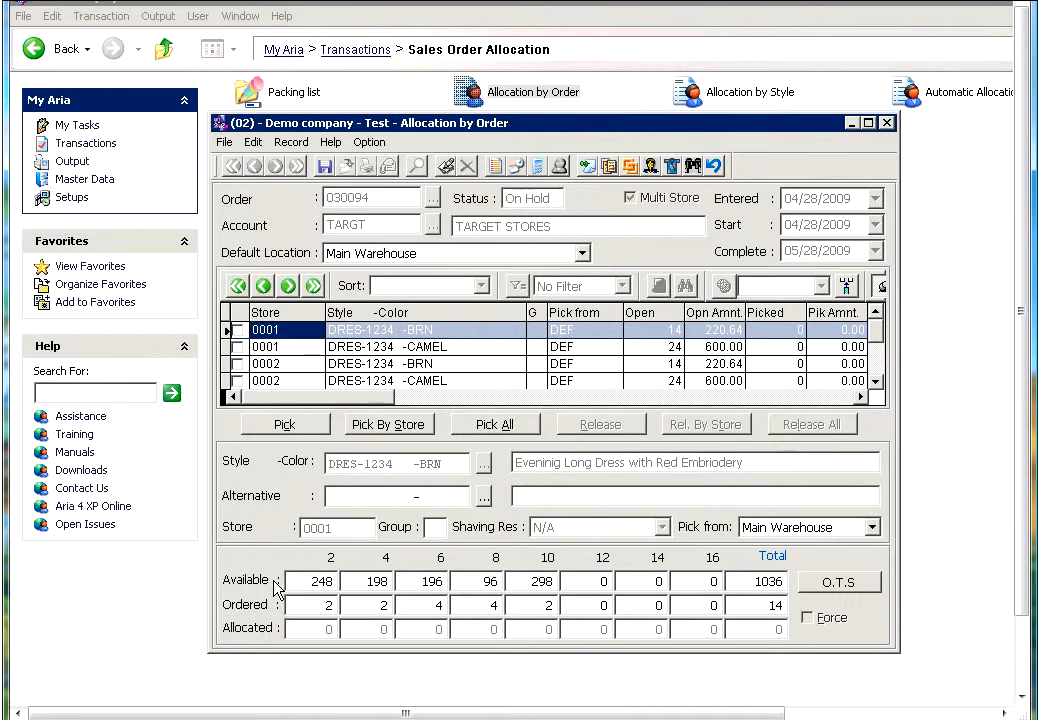
pyautogui.click(366, 142)
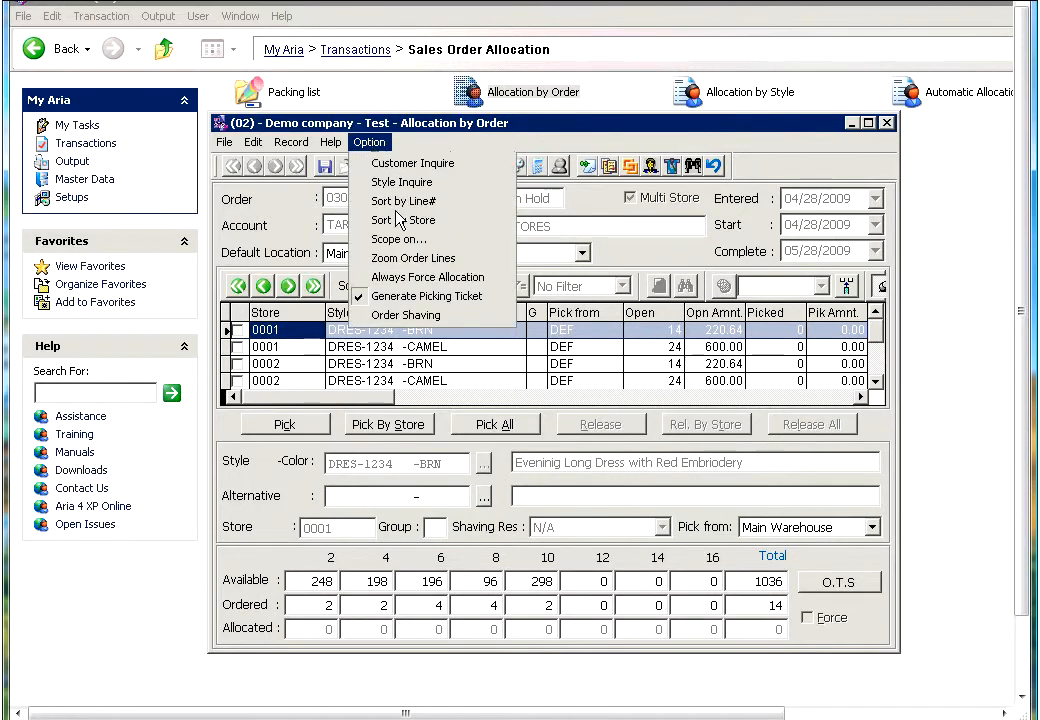
pyautogui.click(401, 279)
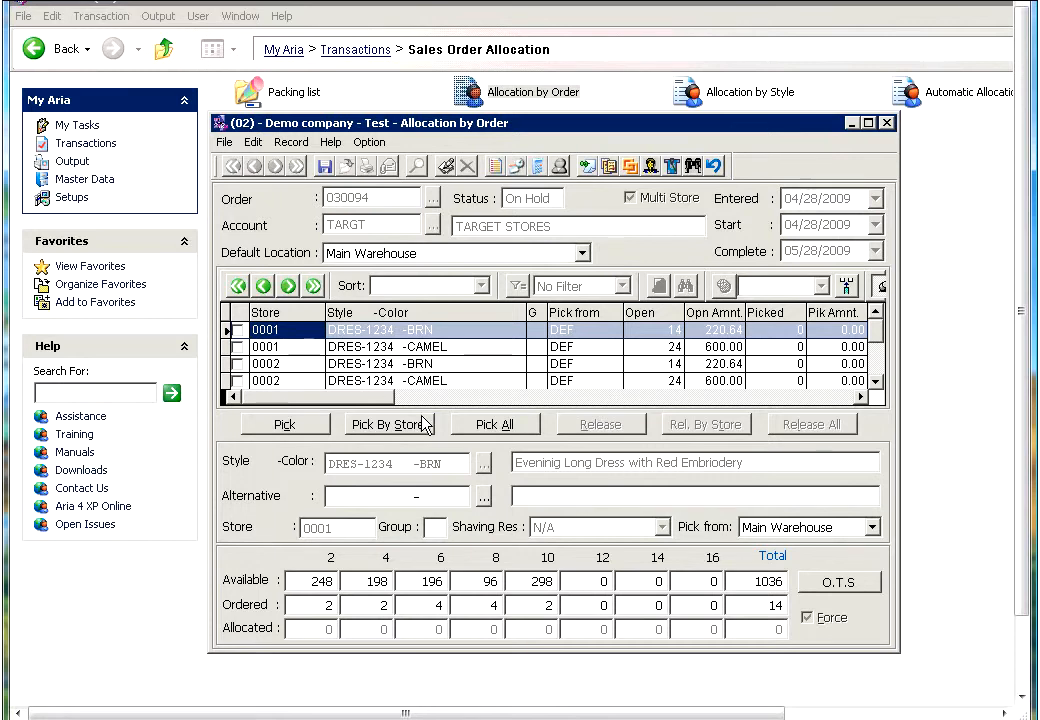
pyautogui.click(321, 430)
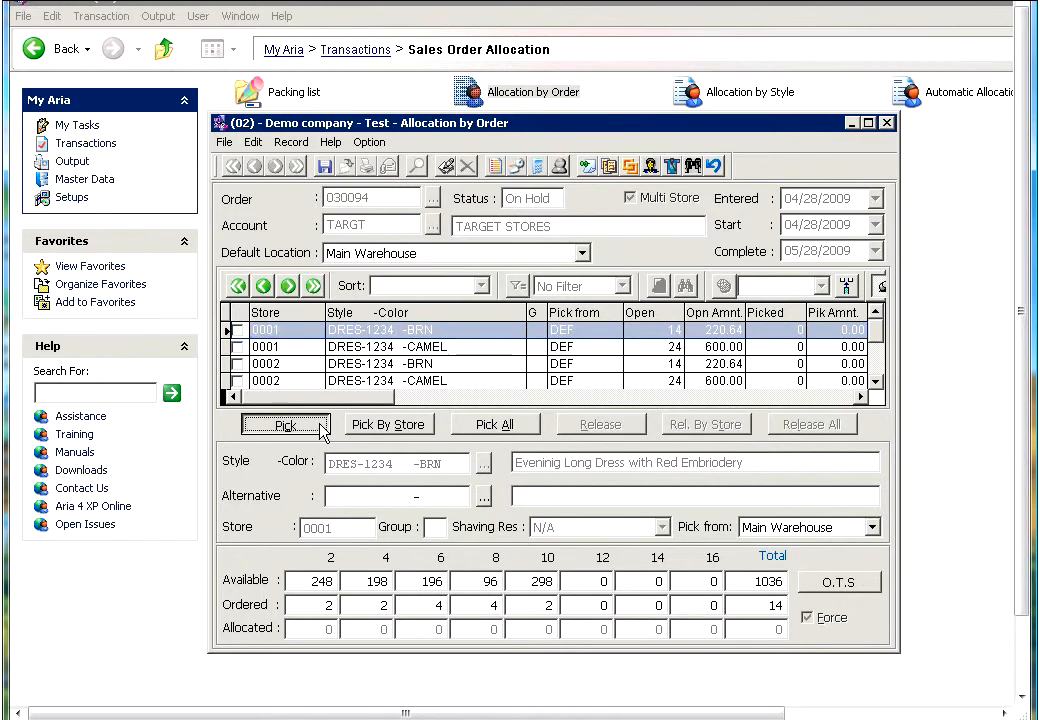
pyautogui.click(355, 432)
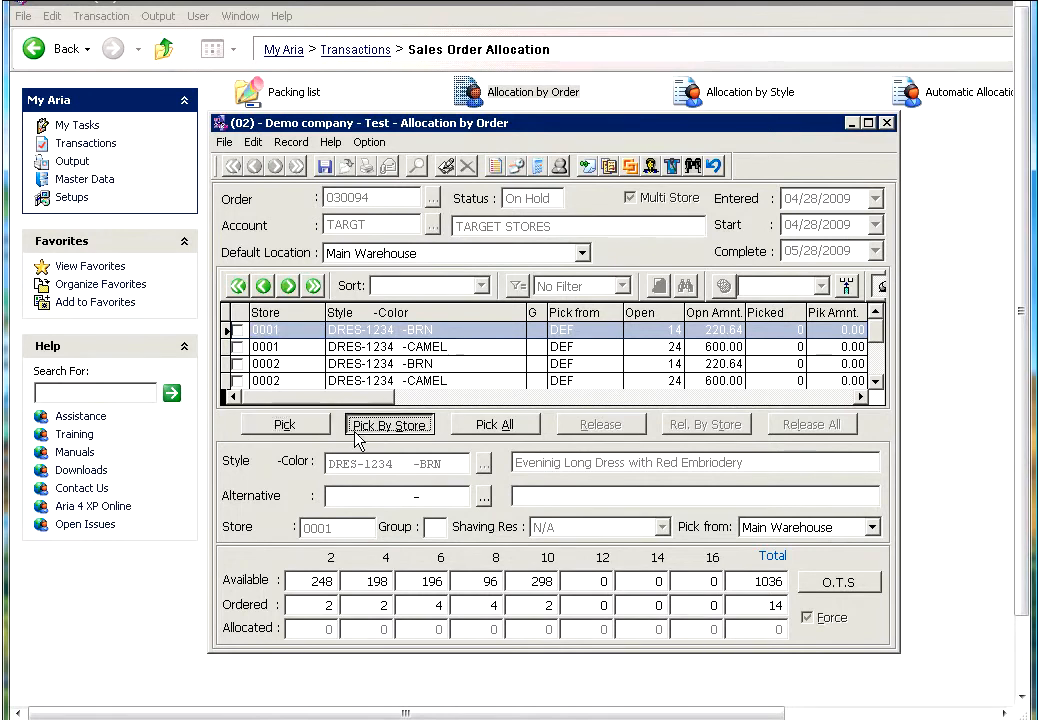
pyautogui.click(480, 430)
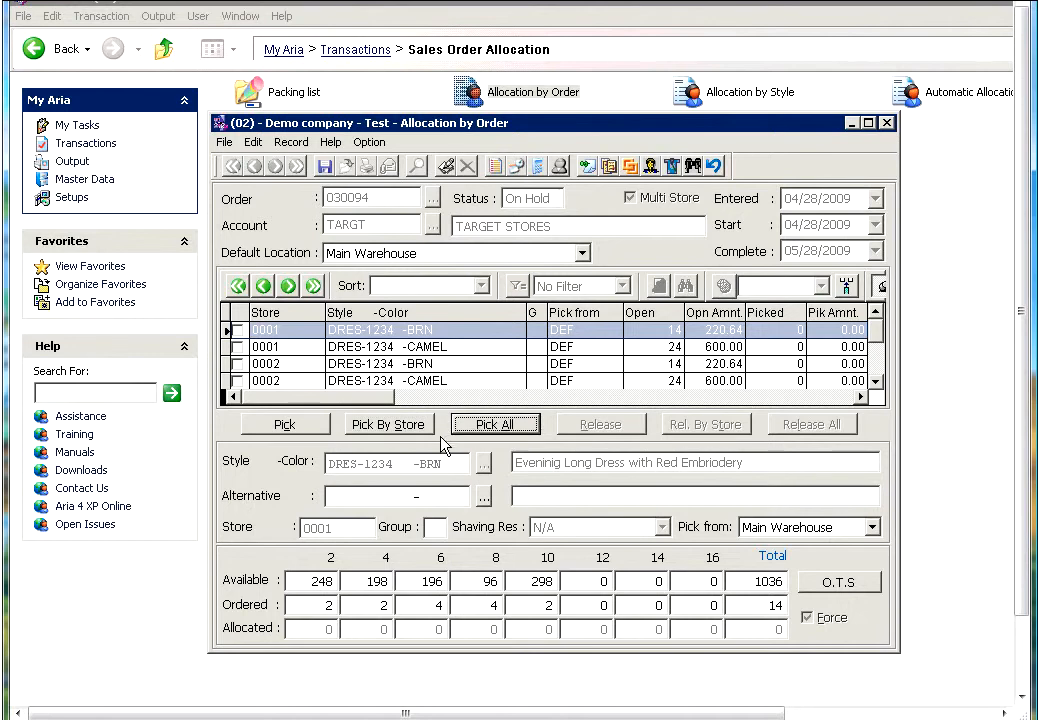
# Step: Pick the order by store, selecting stores 0001, 0002, 0003 and 0004 and applying the selection
pyautogui.click(356, 432)
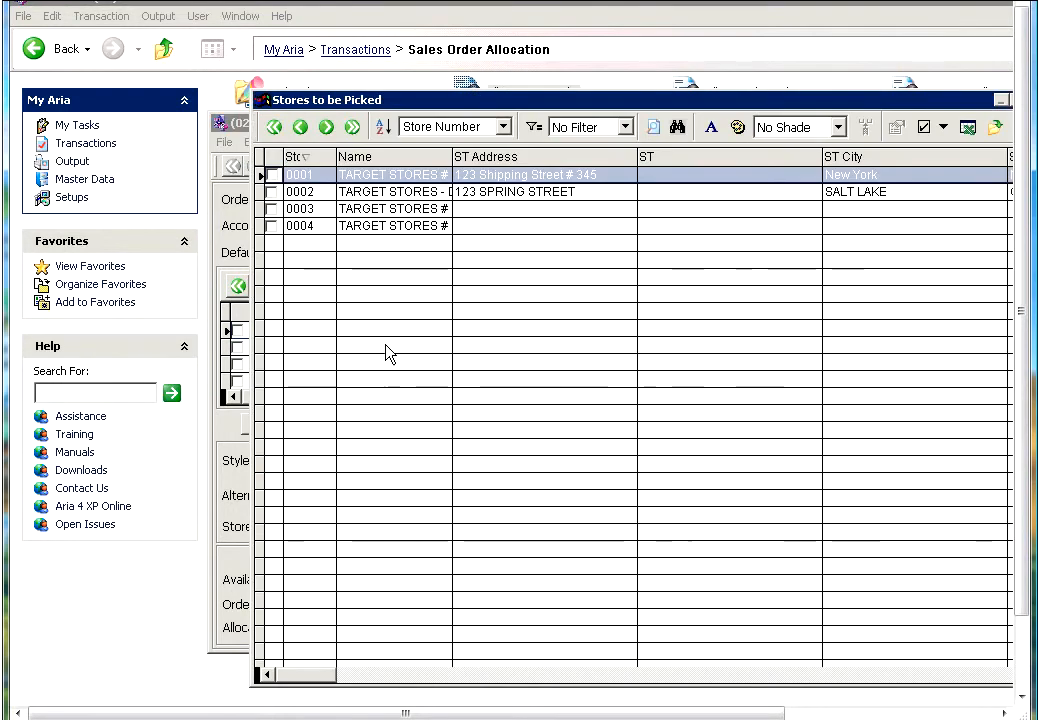
pyautogui.click(272, 177)
pyautogui.click(273, 193)
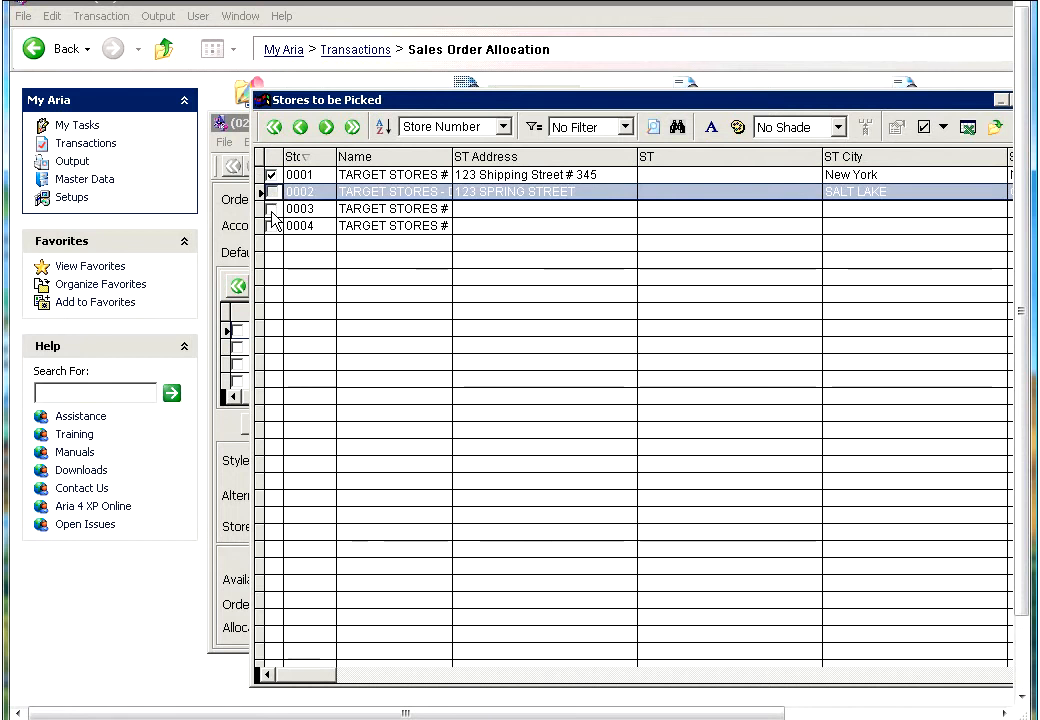
pyautogui.click(275, 214)
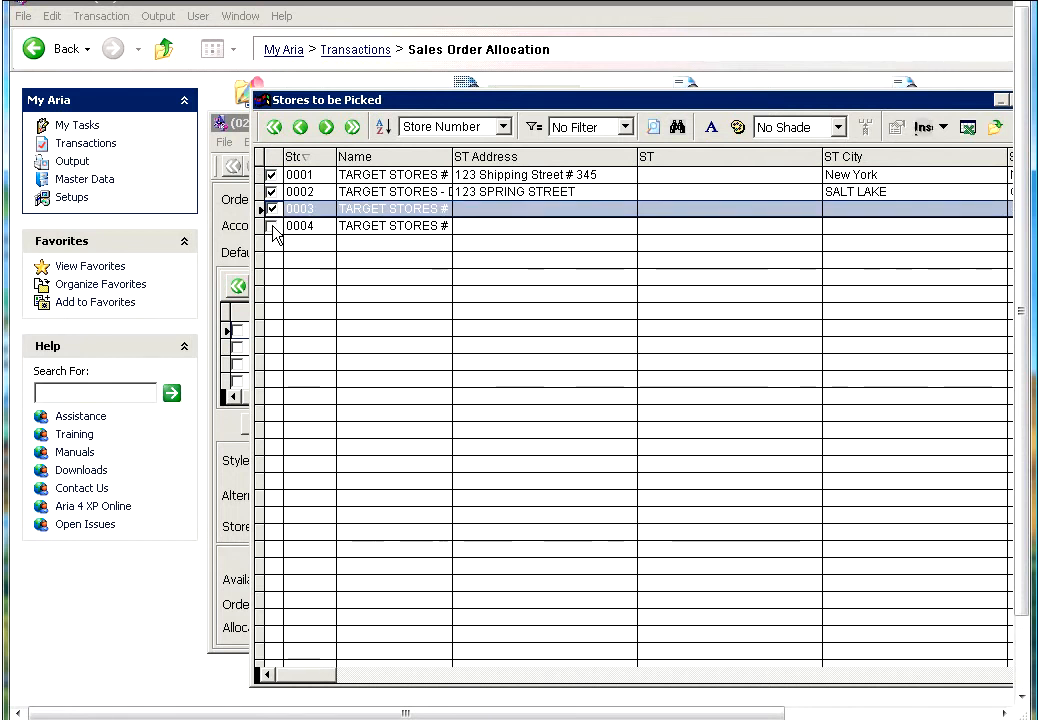
pyautogui.click(273, 227)
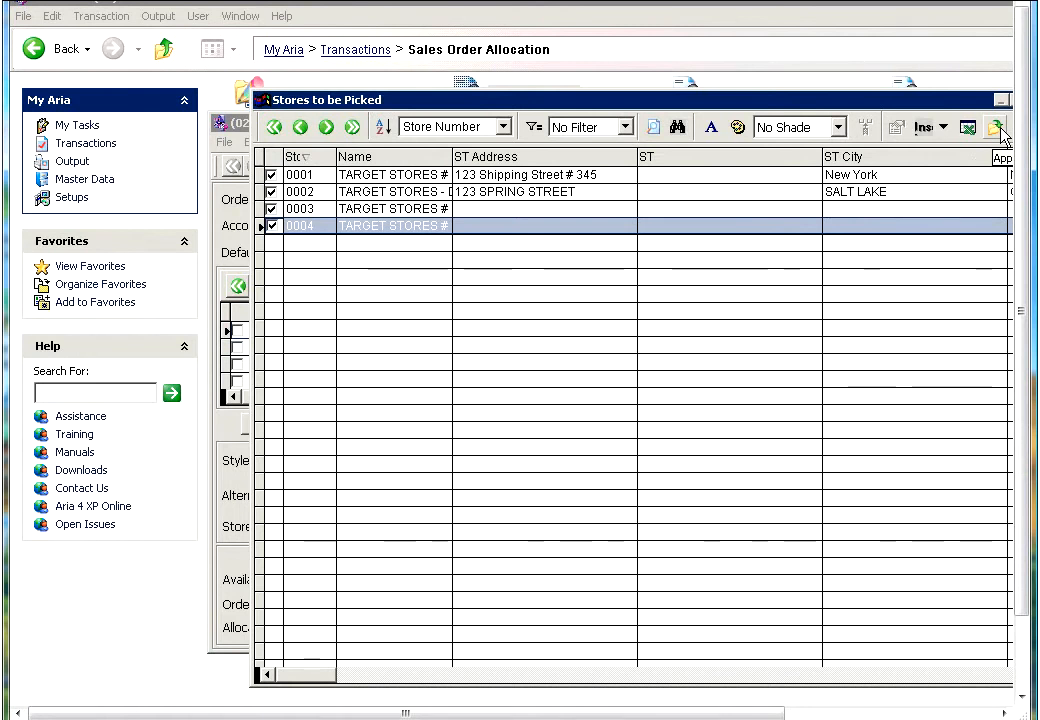
pyautogui.click(998, 128)
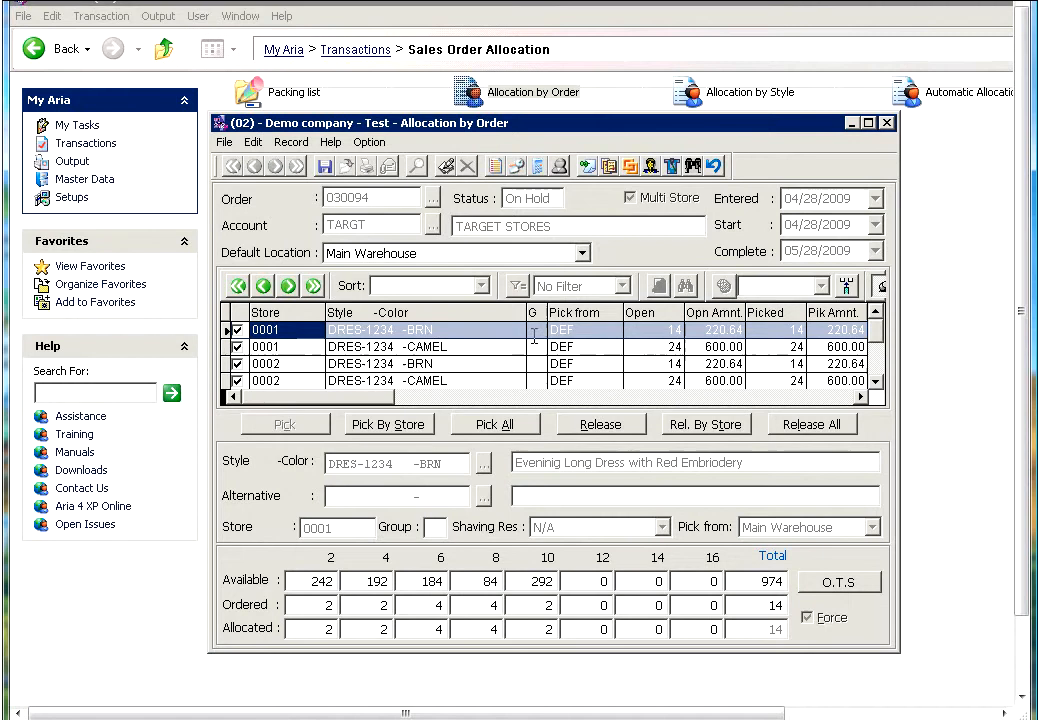
# Step: Examine the picked order lines of all stores, including their available, ordered and allocated size quantities
pyautogui.click(275, 346)
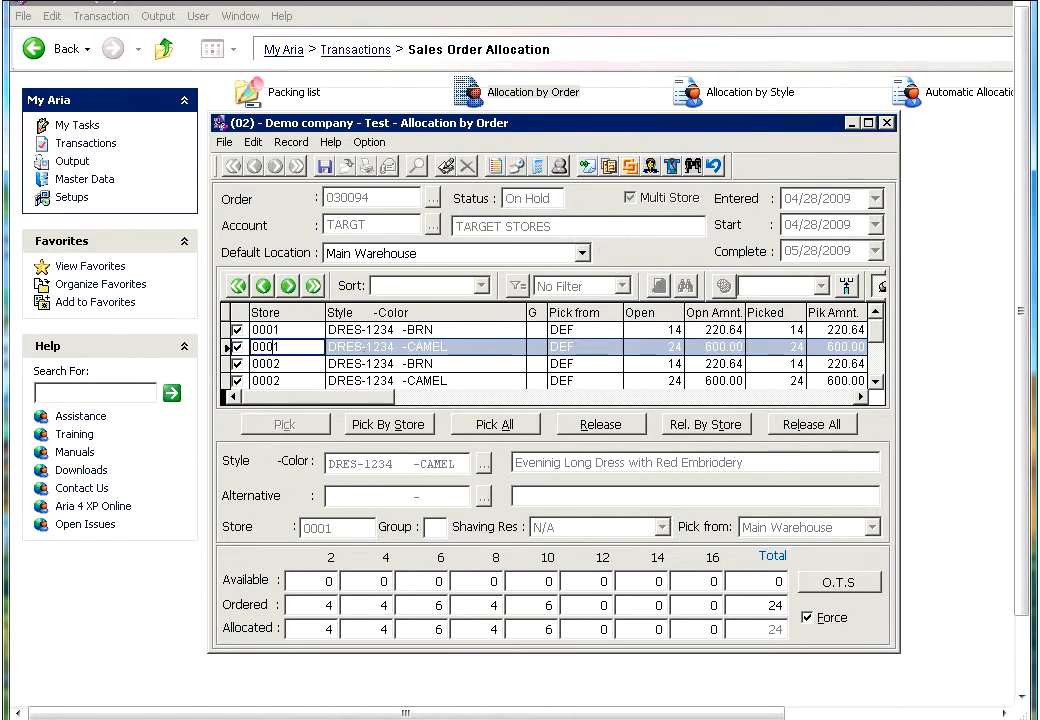
pyautogui.press('Down')
pyautogui.press('Down')
pyautogui.press('Down')
pyautogui.press('Down')
pyautogui.press('Down')
pyautogui.press('Down')
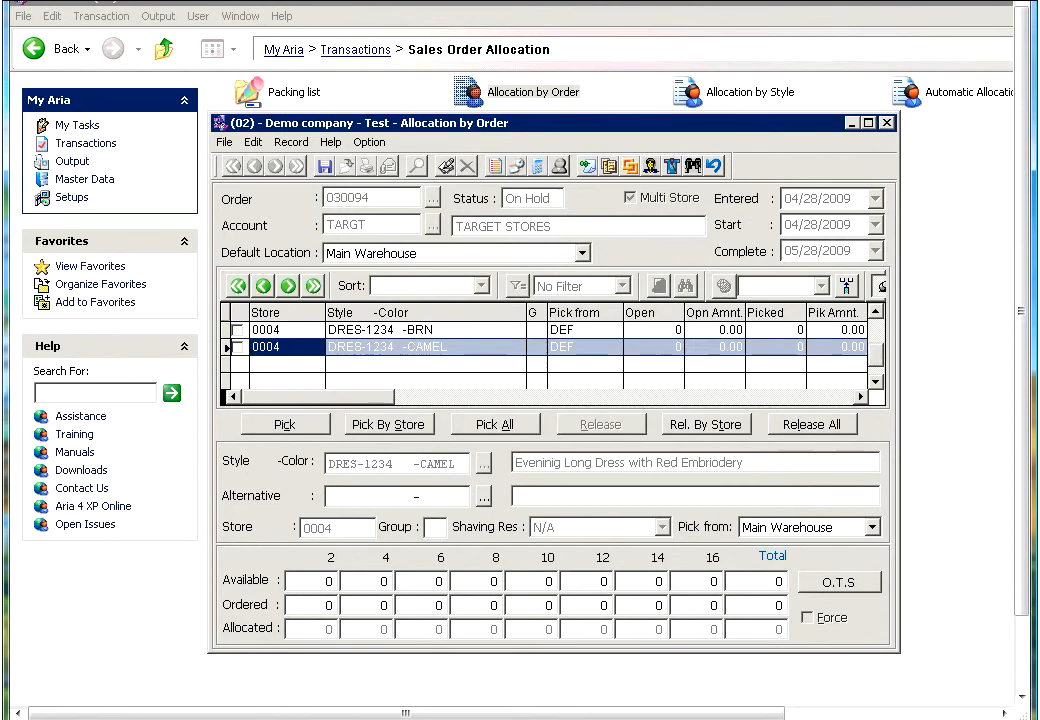
pyautogui.press('Up')
pyautogui.press('Up')
pyautogui.press('Up')
pyautogui.press('Up')
pyautogui.press('Up')
pyautogui.press('Up')
pyautogui.press('Up')
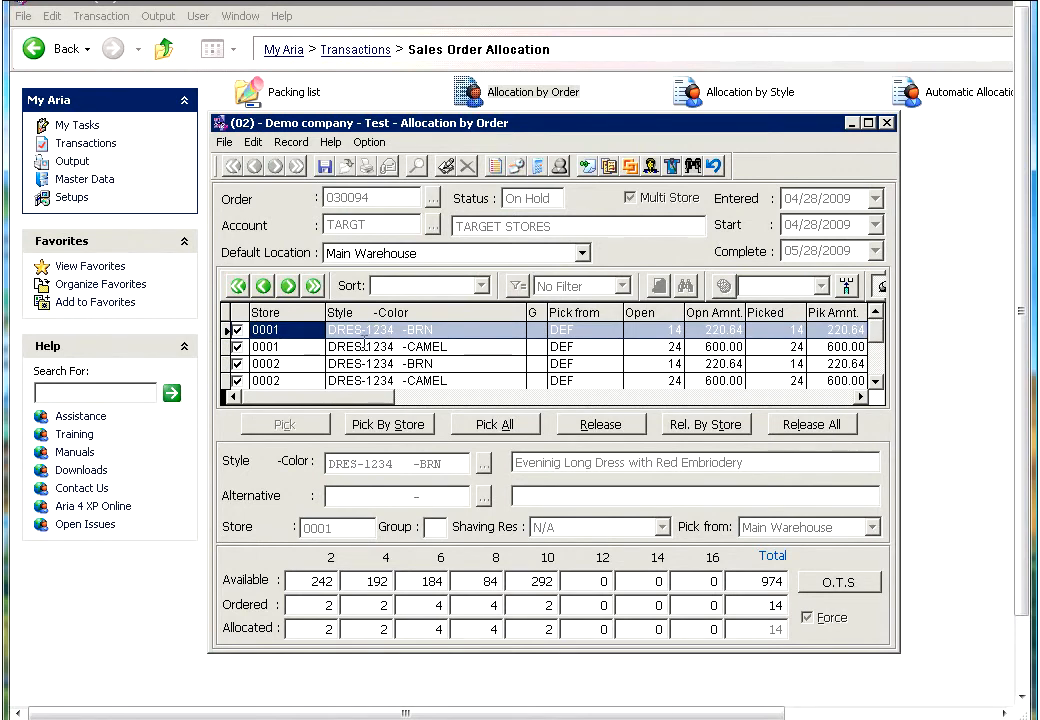
# Step: Pick all lines of the order and confirm the operation
pyautogui.click(524, 434)
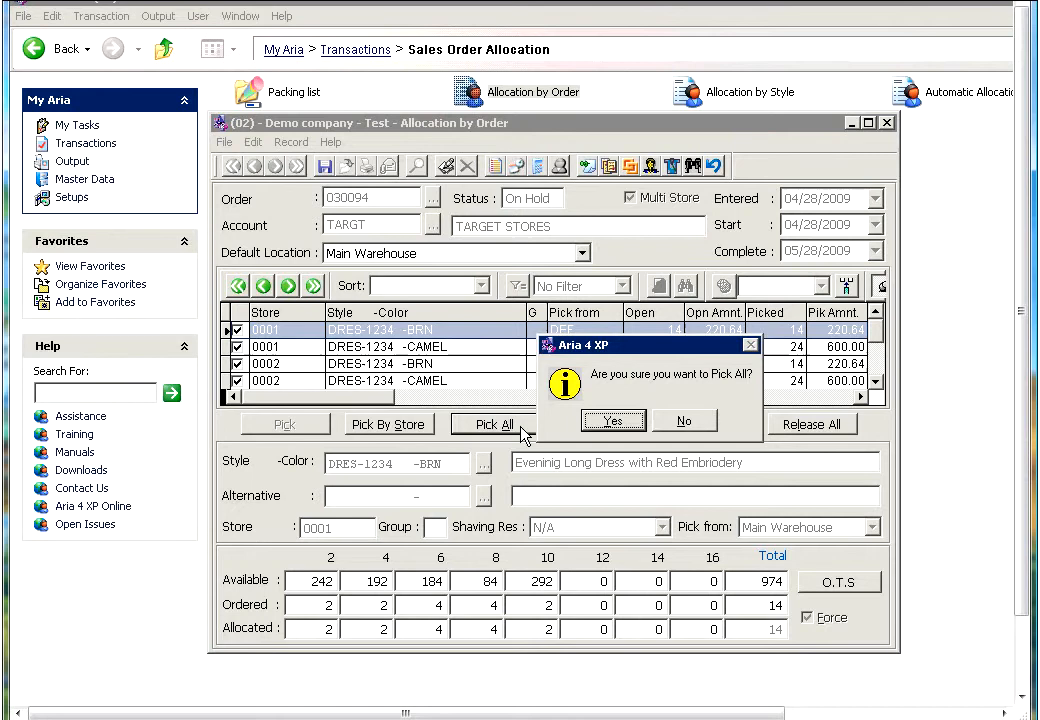
pyautogui.click(613, 421)
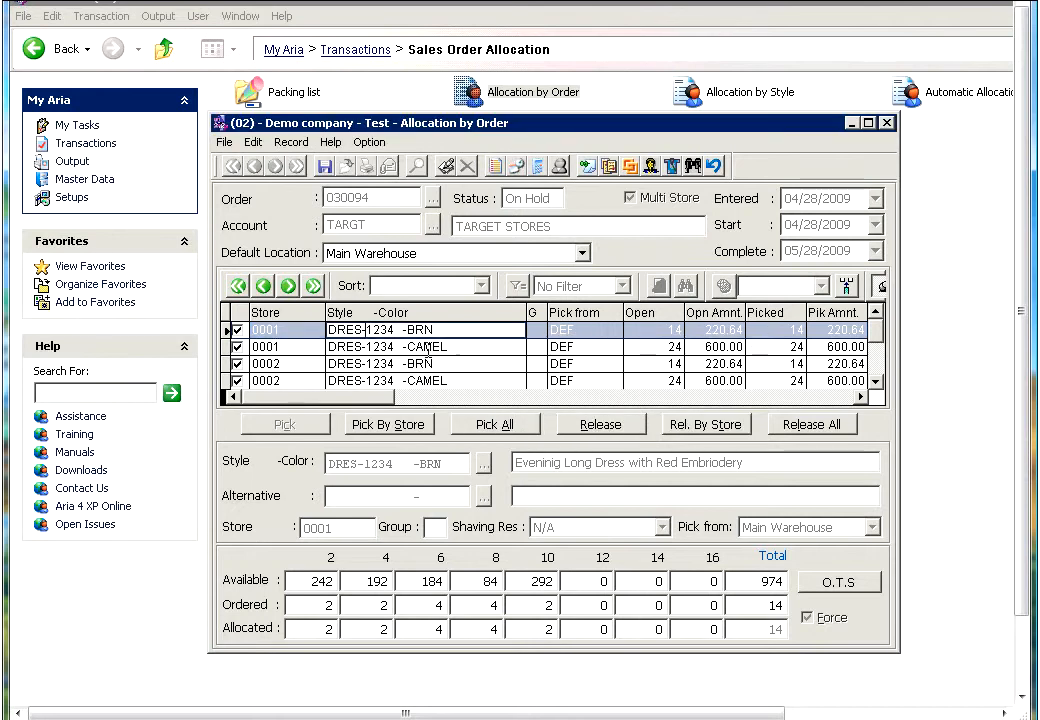
# Step: Check which lines are marked as picked for stores 0001 to 0004 following Pick All
pyautogui.press('Down')
pyautogui.press('Down')
pyautogui.press('Down')
pyautogui.press('Down')
pyautogui.press('Down')
pyautogui.press('Down')
pyautogui.press('Down')
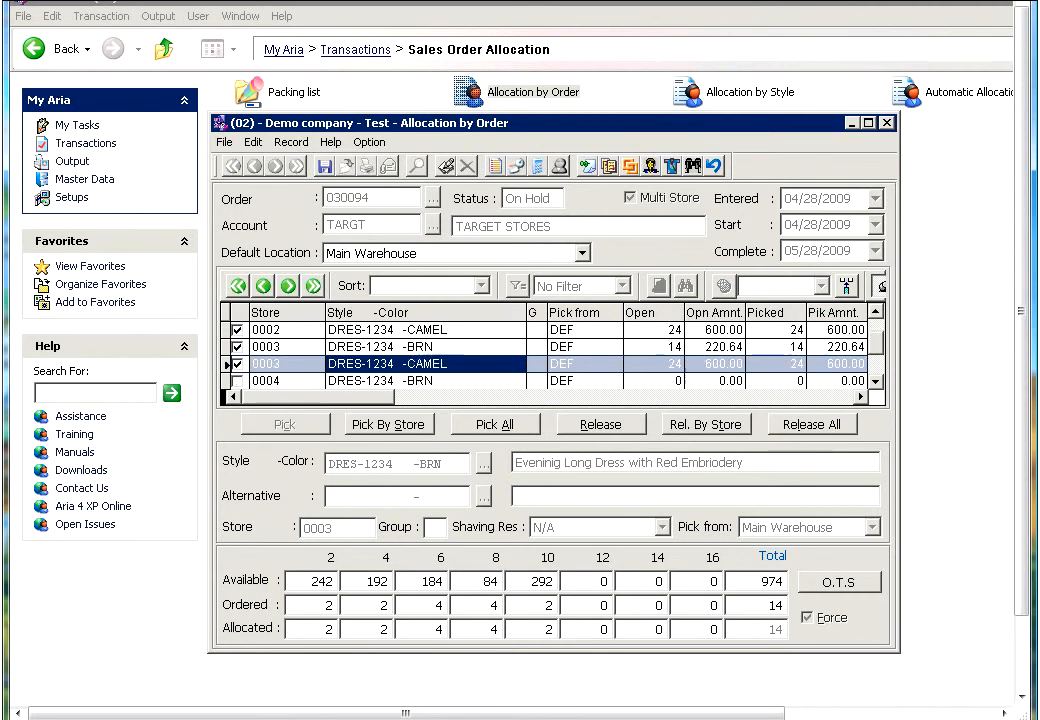
pyautogui.press('Up')
pyautogui.press('Up')
pyautogui.press('Up')
pyautogui.press('Up')
pyautogui.press('Up')
pyautogui.press('Up')
pyautogui.press('Up')
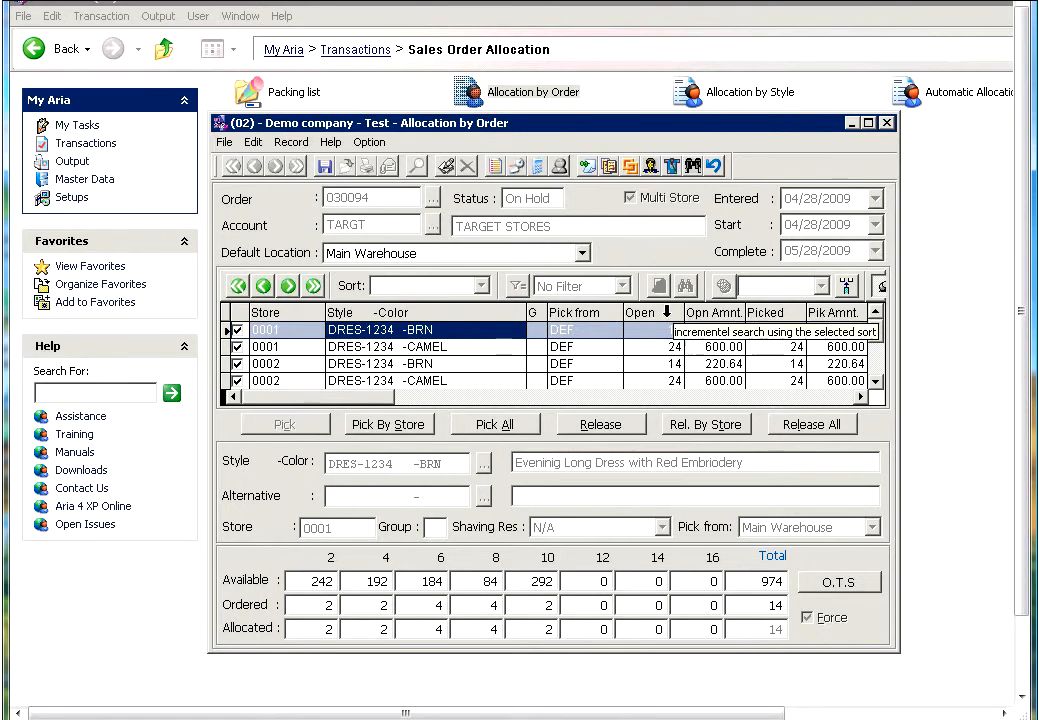
# Step: Examine the open, picked, available, picking ticket and pick date columns, plus the first line's ordered size quantities
pyautogui.click(666, 312)
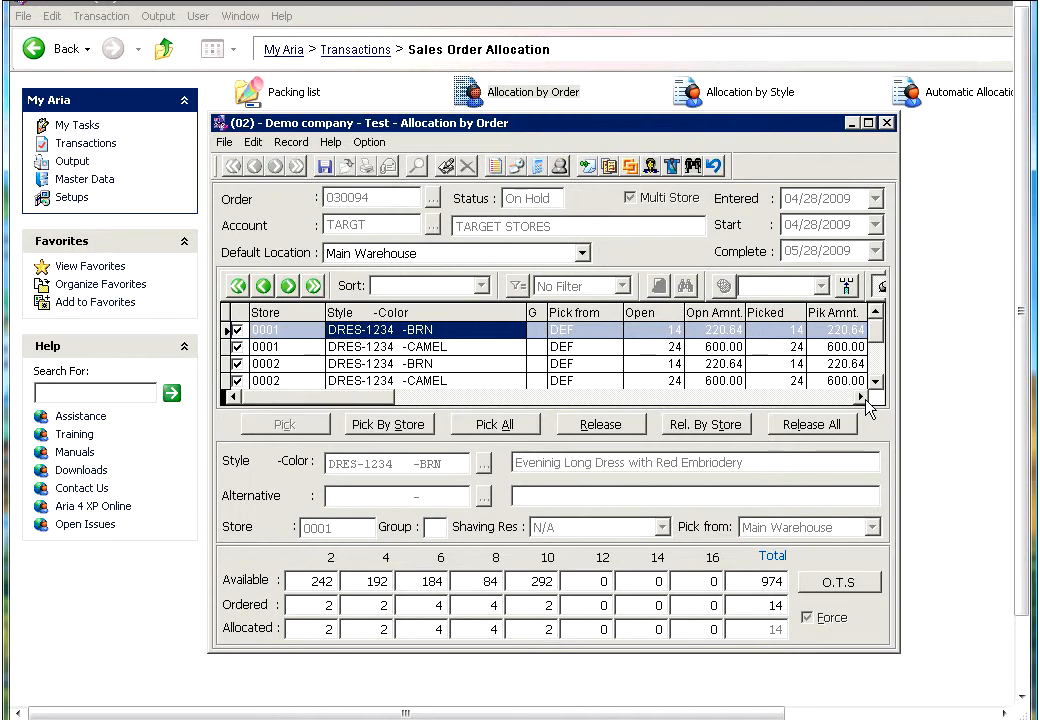
pyautogui.click(862, 397)
pyautogui.click(862, 397)
pyautogui.click(862, 397)
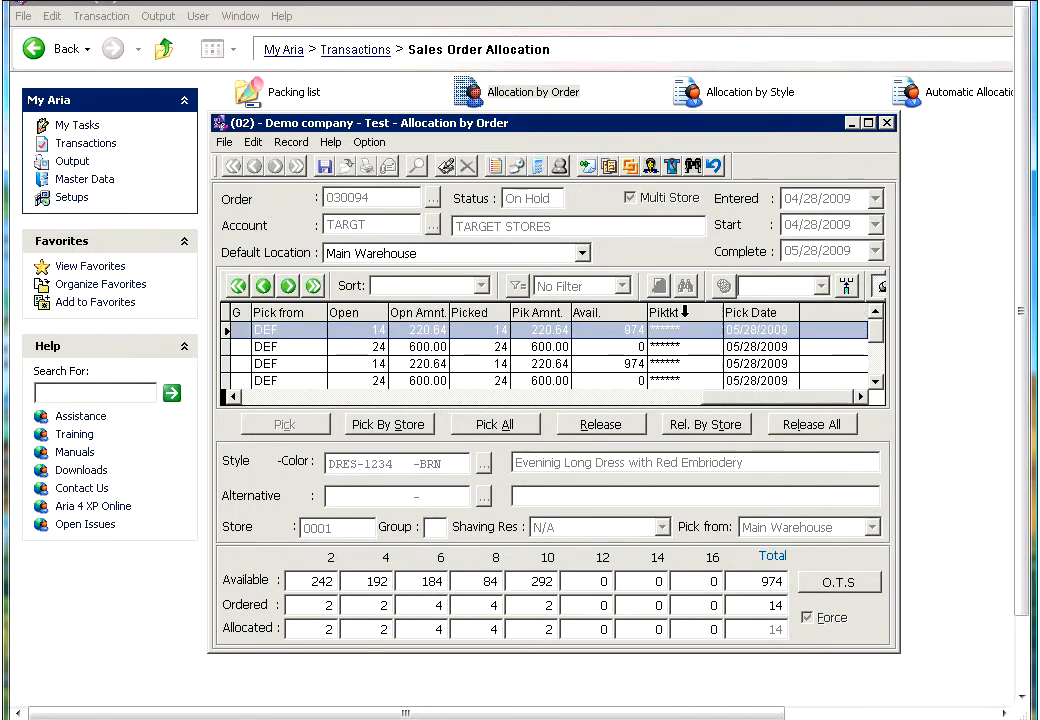
pyautogui.click(283, 403)
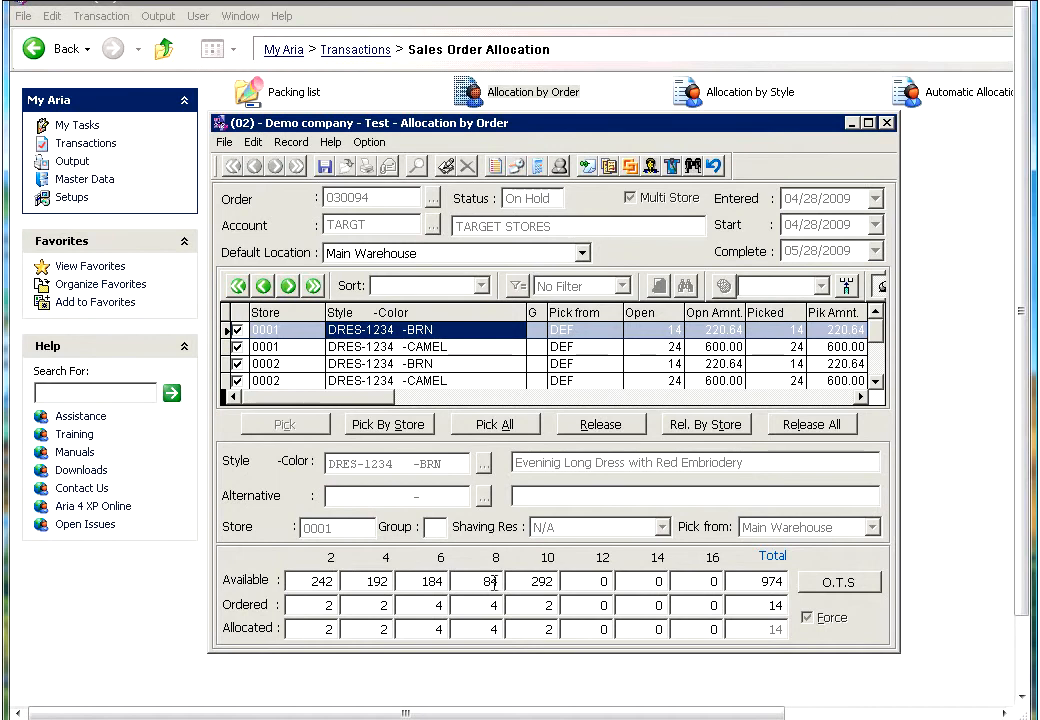
pyautogui.click(305, 605)
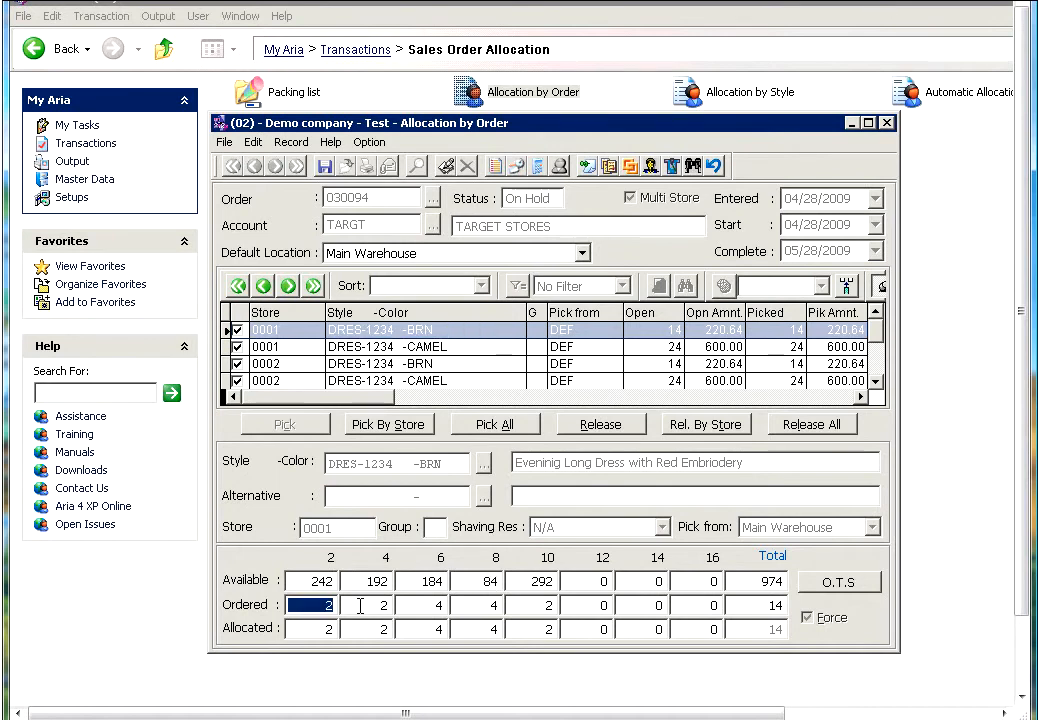
# Step: Reduce the allocated quantities of store 0001's DRES-1234 -BRN line to 1 for size 2, 3 for size 6 and 3 for size 8
pyautogui.click(307, 630)
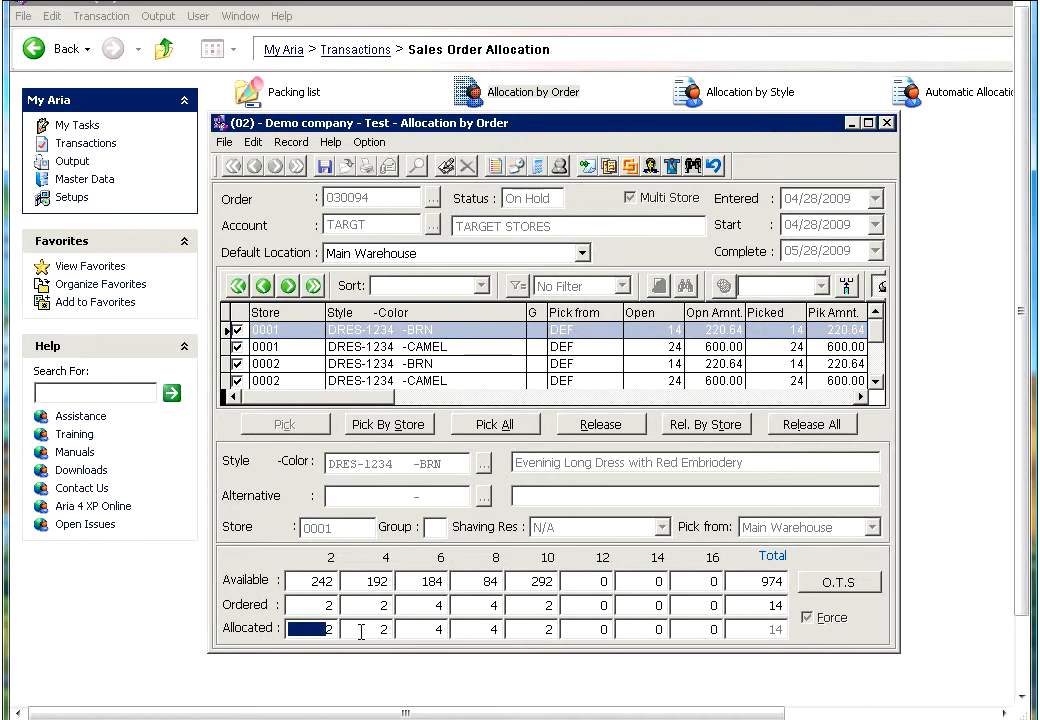
pyautogui.press('Tab')
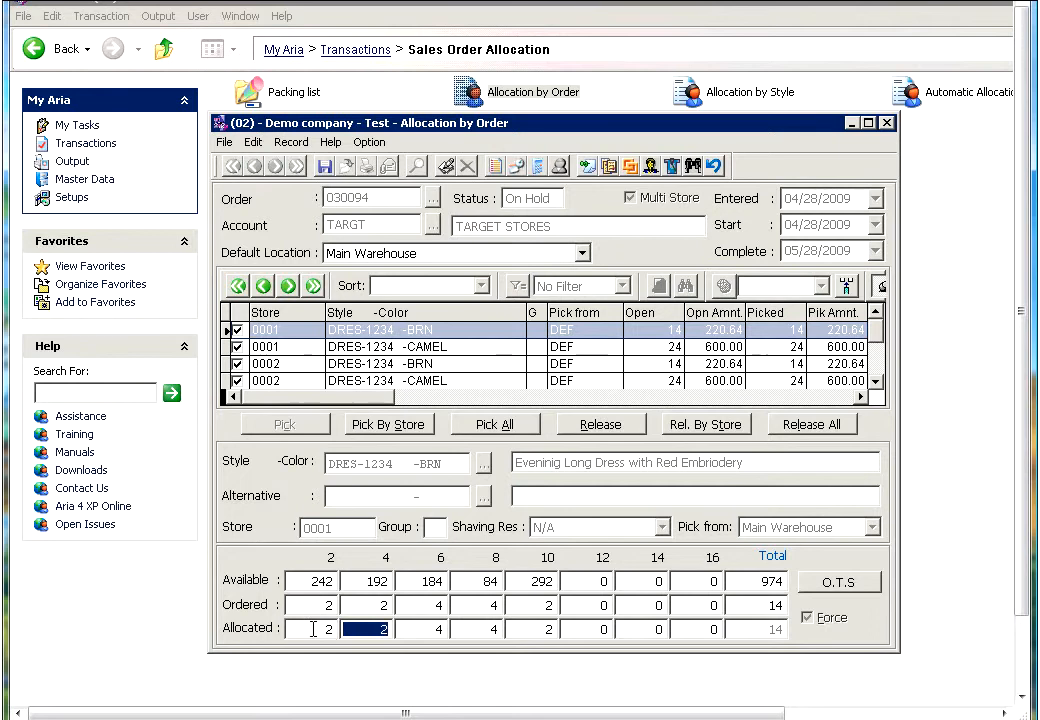
pyautogui.click(308, 629)
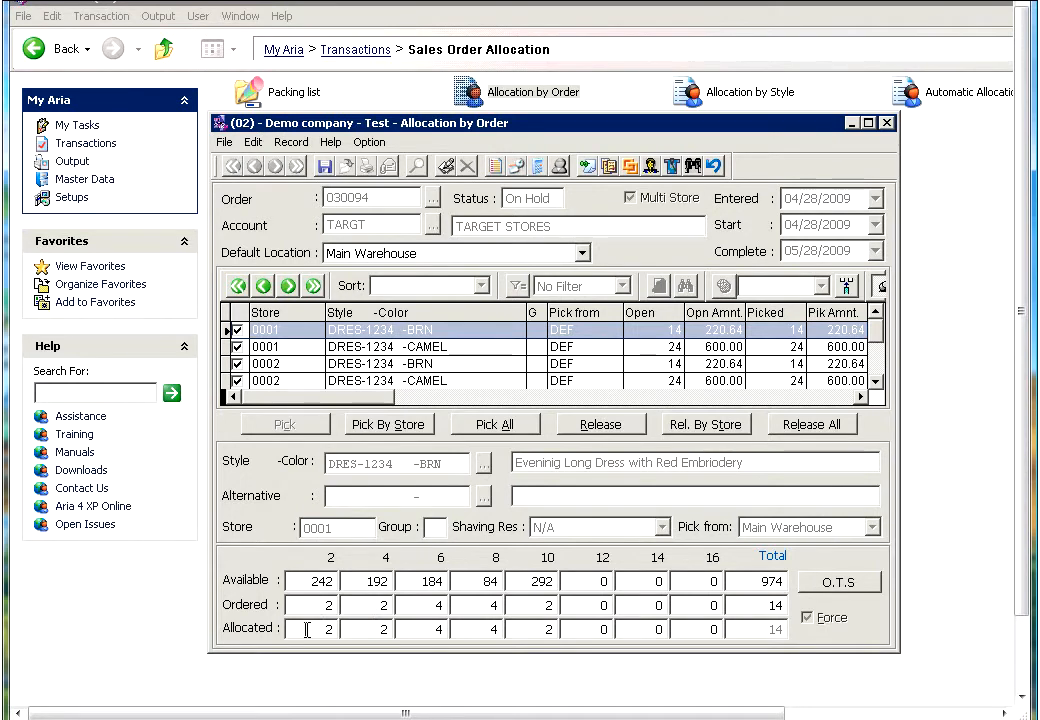
pyautogui.write('1')
pyautogui.click(369, 628)
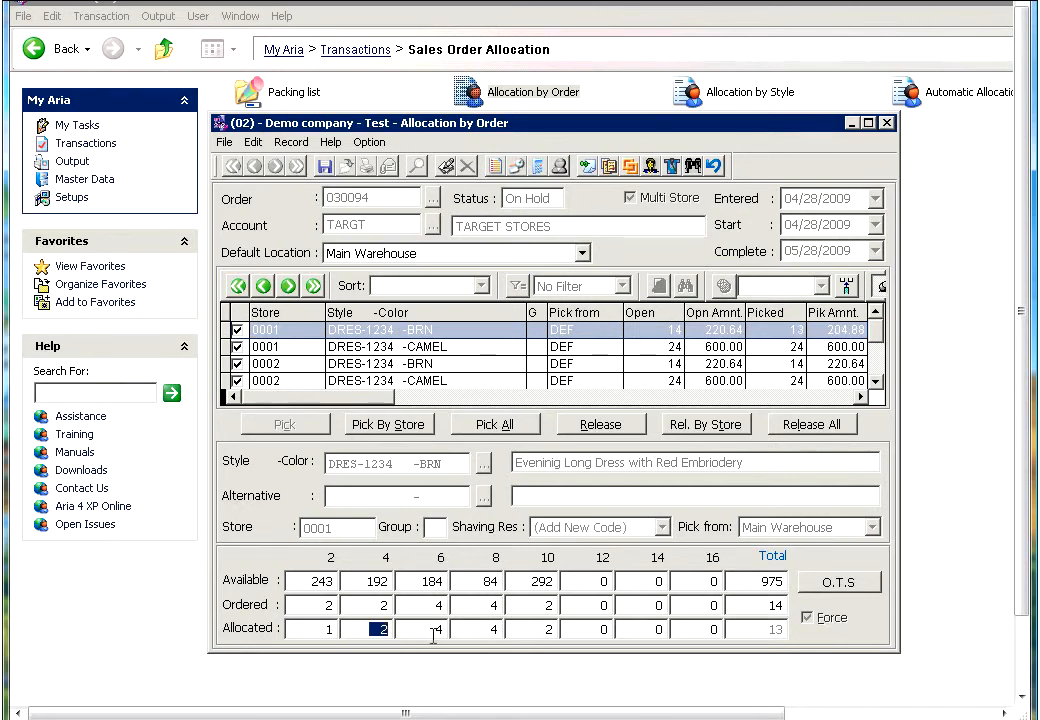
pyautogui.click(418, 628)
pyautogui.write('3')
pyautogui.click(473, 629)
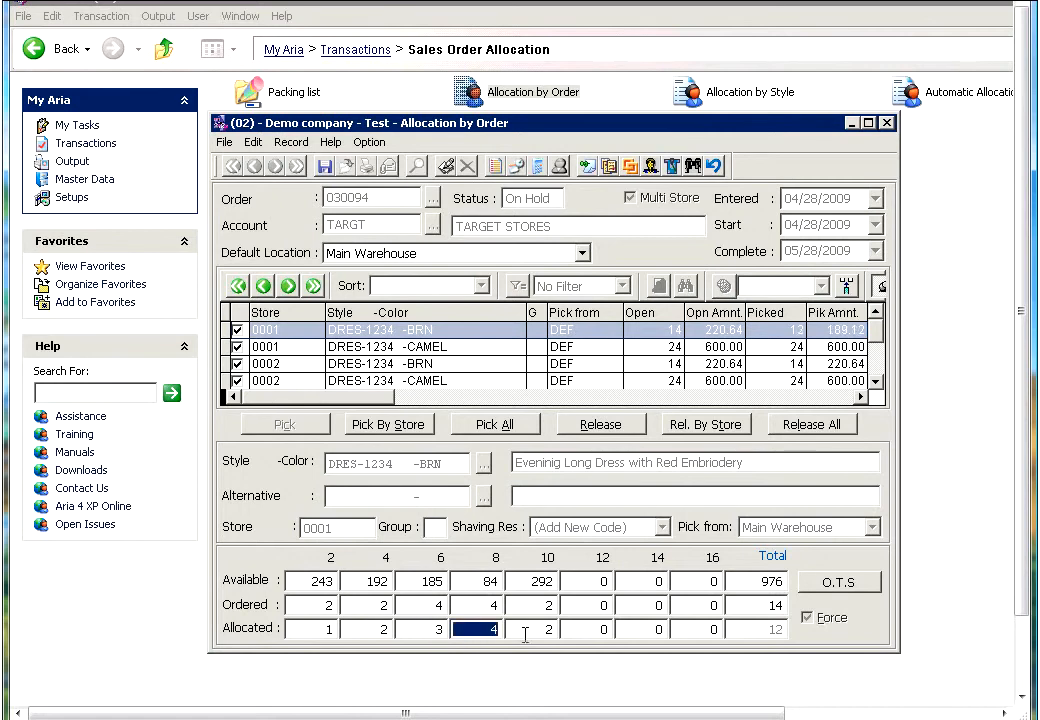
pyautogui.write('3')
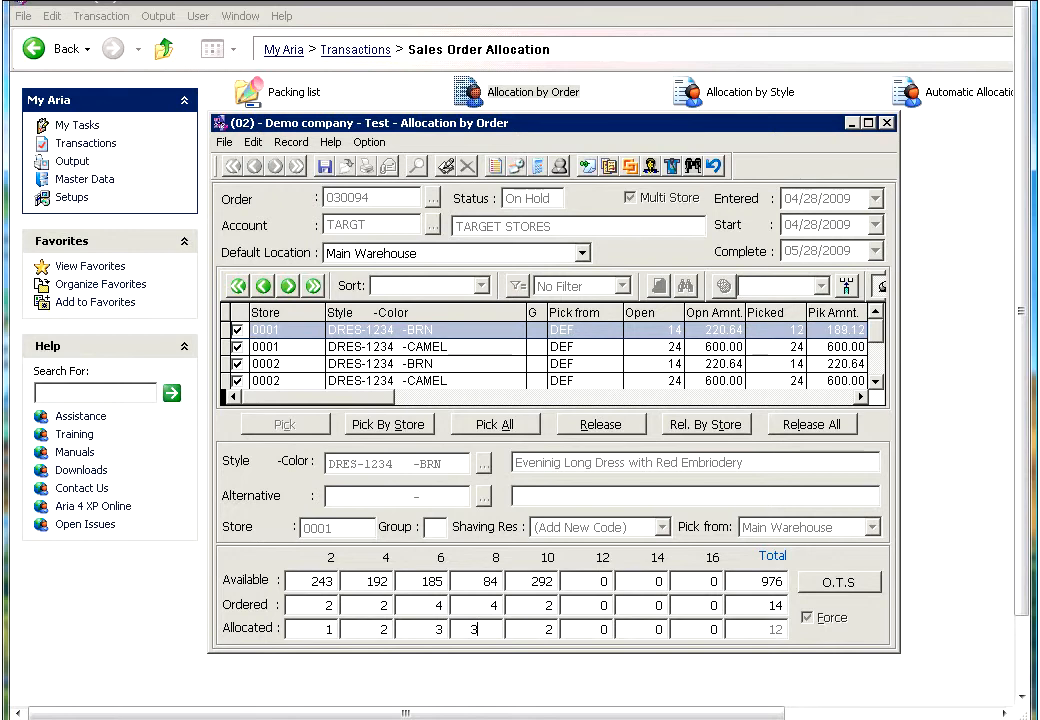
pyautogui.click(528, 631)
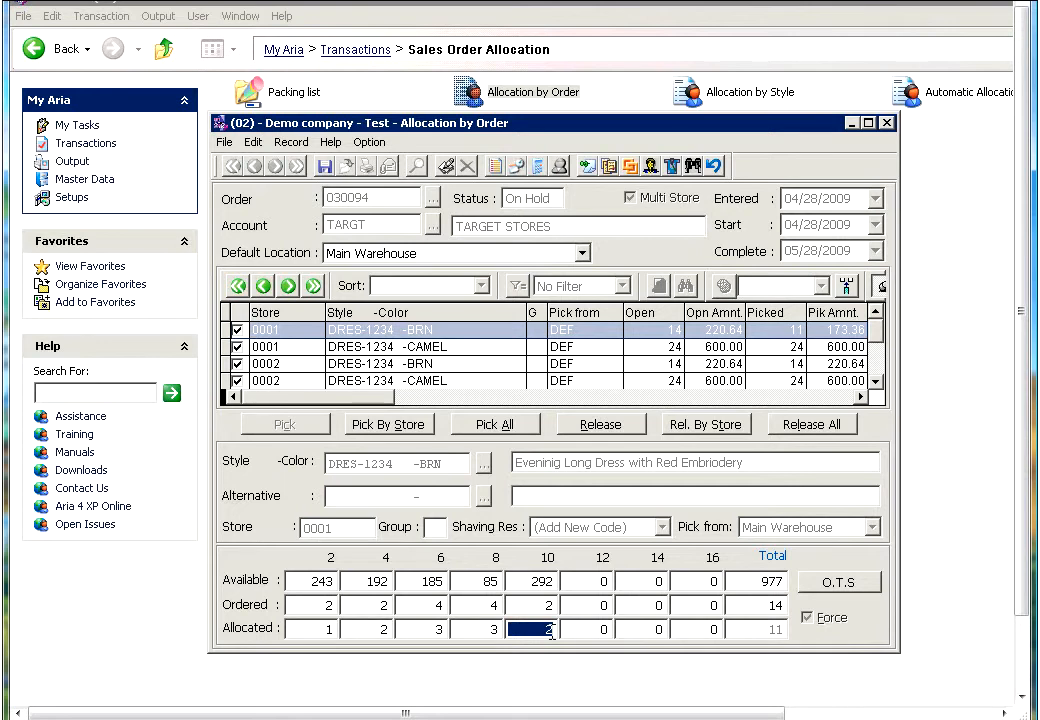
# Step: Review the two order lines of store 0001 and save the order's allocation
pyautogui.click(366, 347)
pyautogui.press('Up')
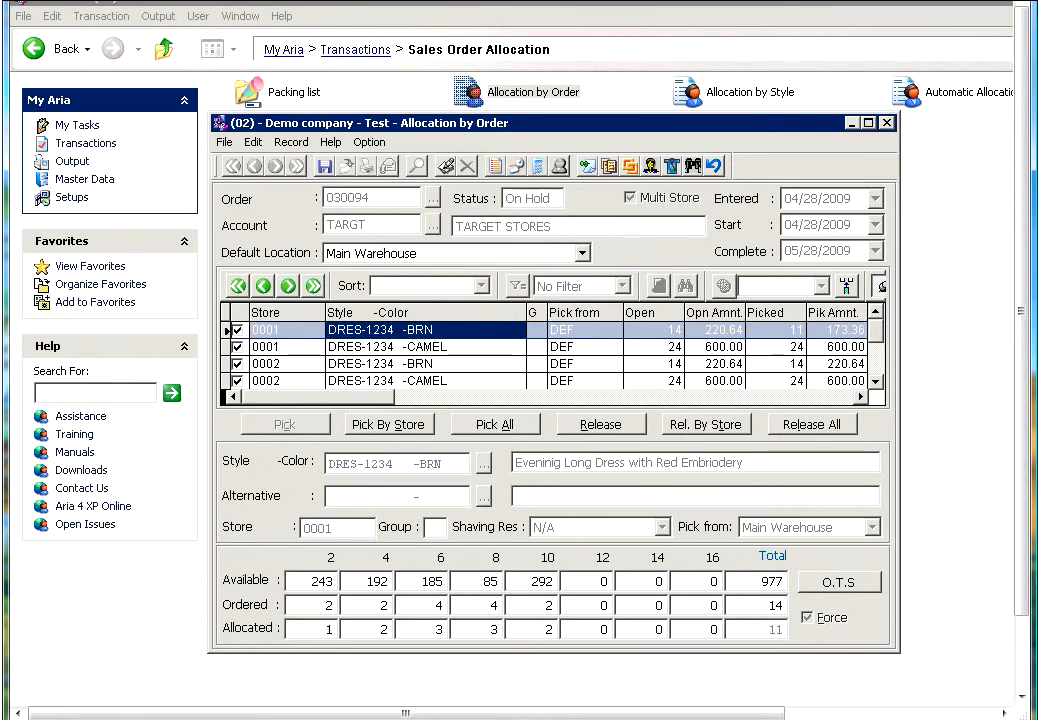
pyautogui.press('Down')
pyautogui.press('Down')
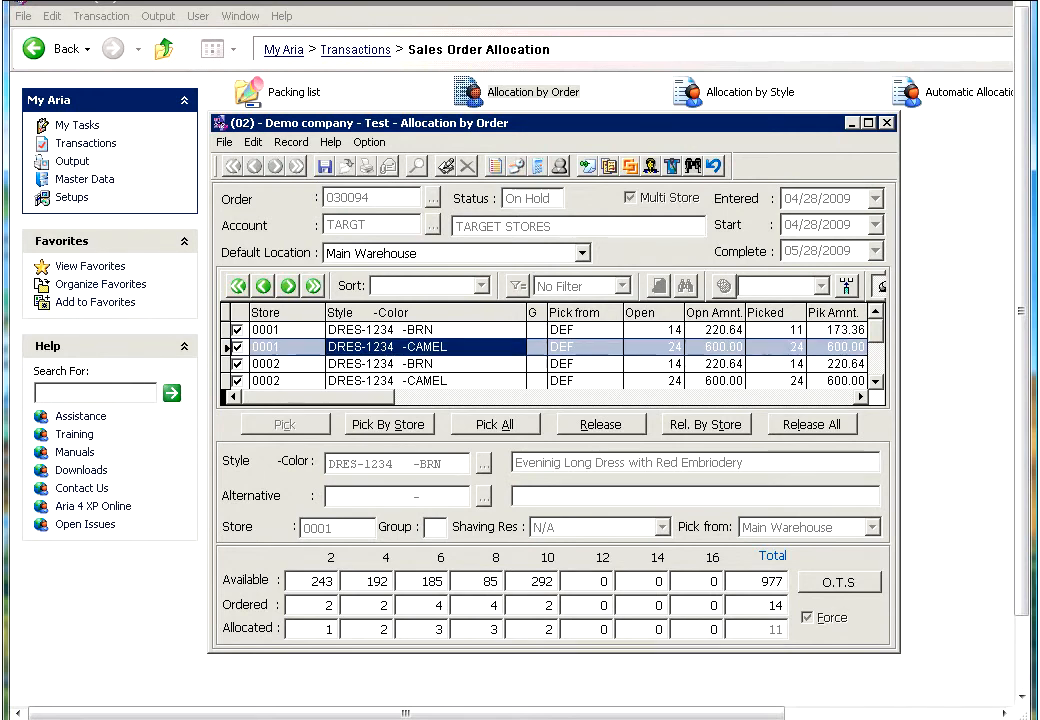
pyautogui.press('Up')
pyautogui.press('Up')
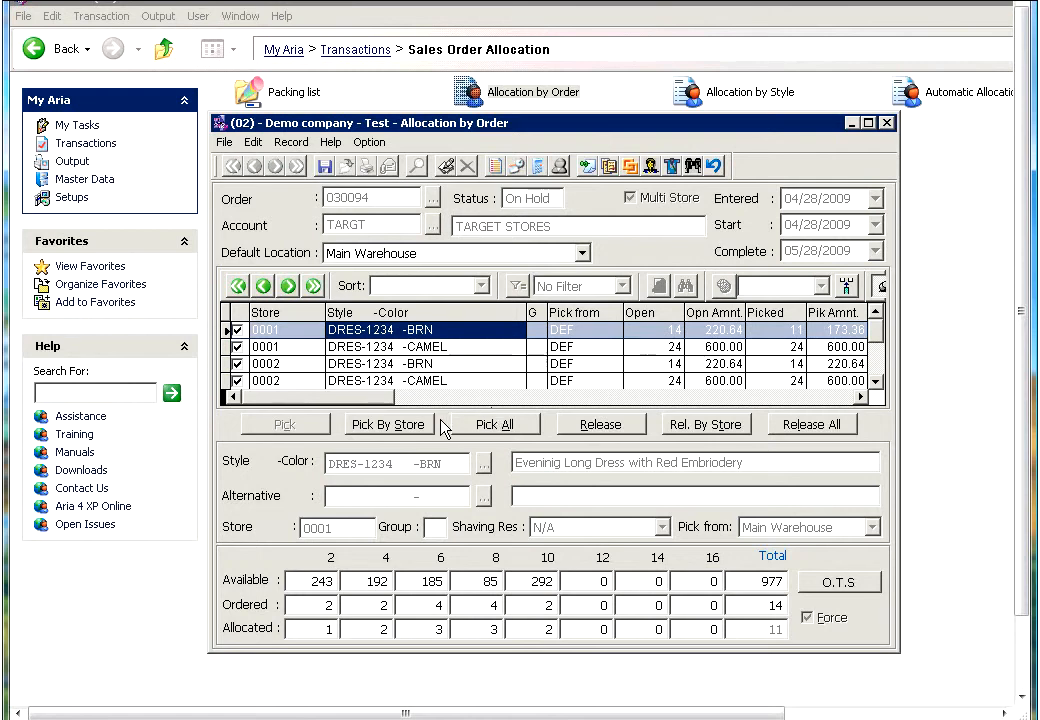
pyautogui.click(325, 168)
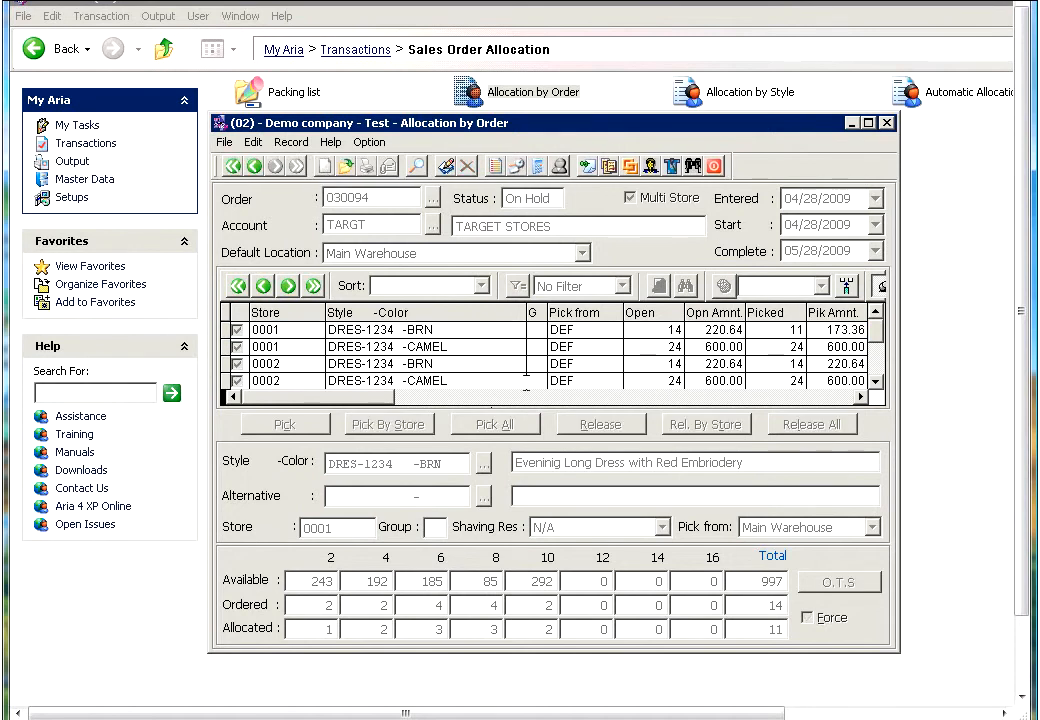
# Step: Examine the picking ticket numbers and pick dates of the saved order lines, comparing lines of the same and different stores
pyautogui.click(734, 398)
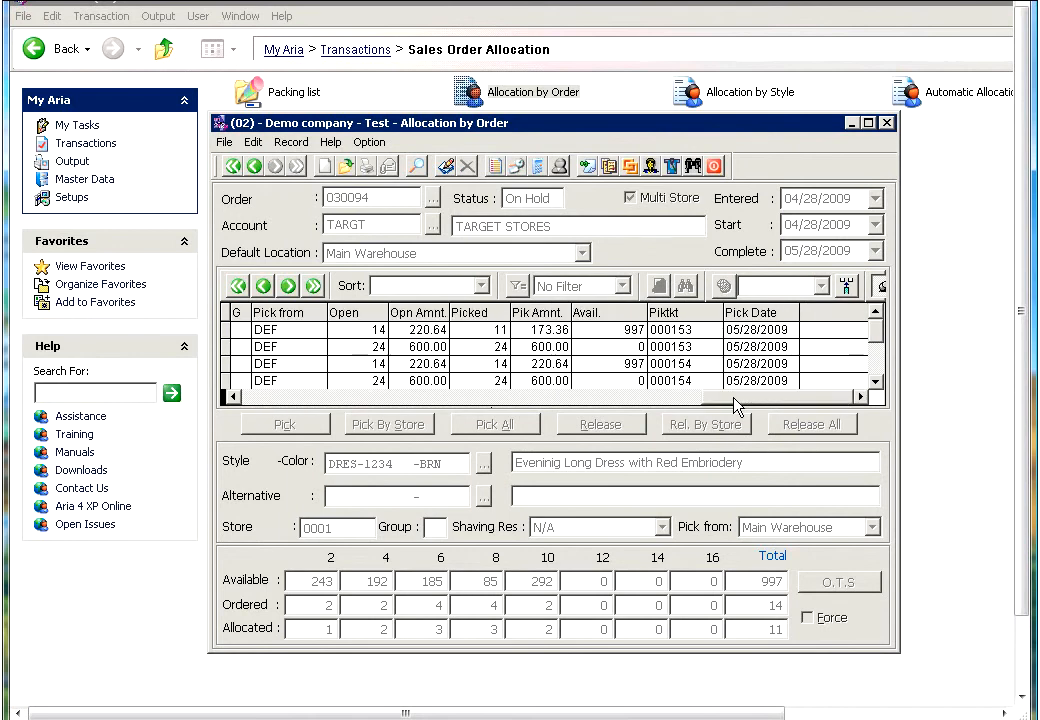
pyautogui.click(698, 312)
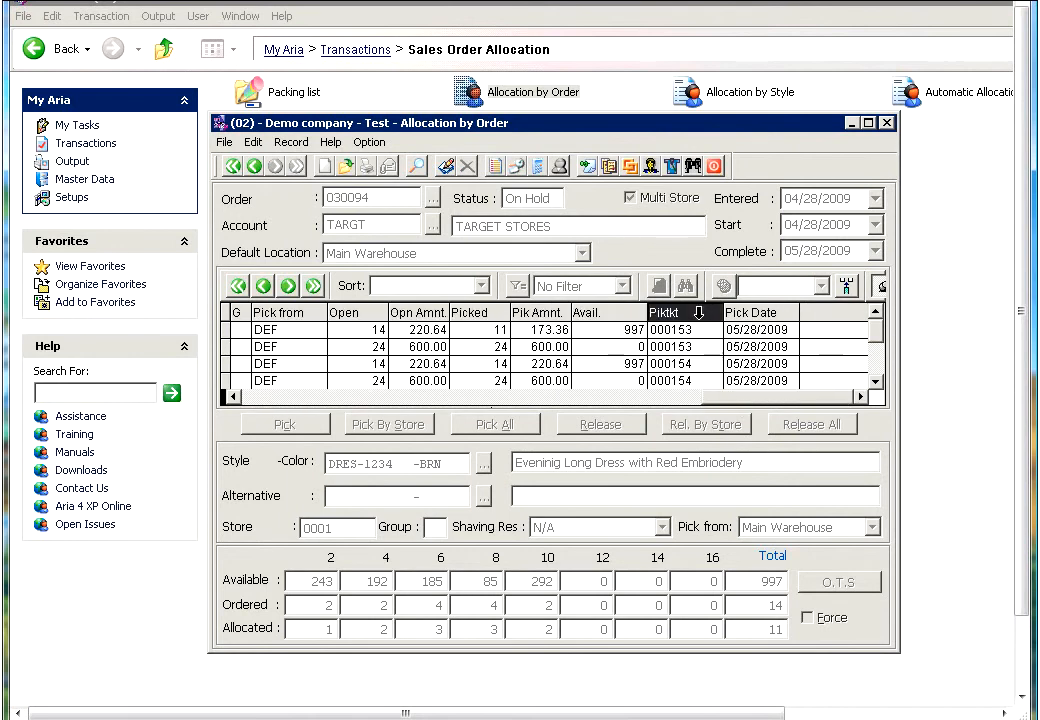
pyautogui.click(693, 328)
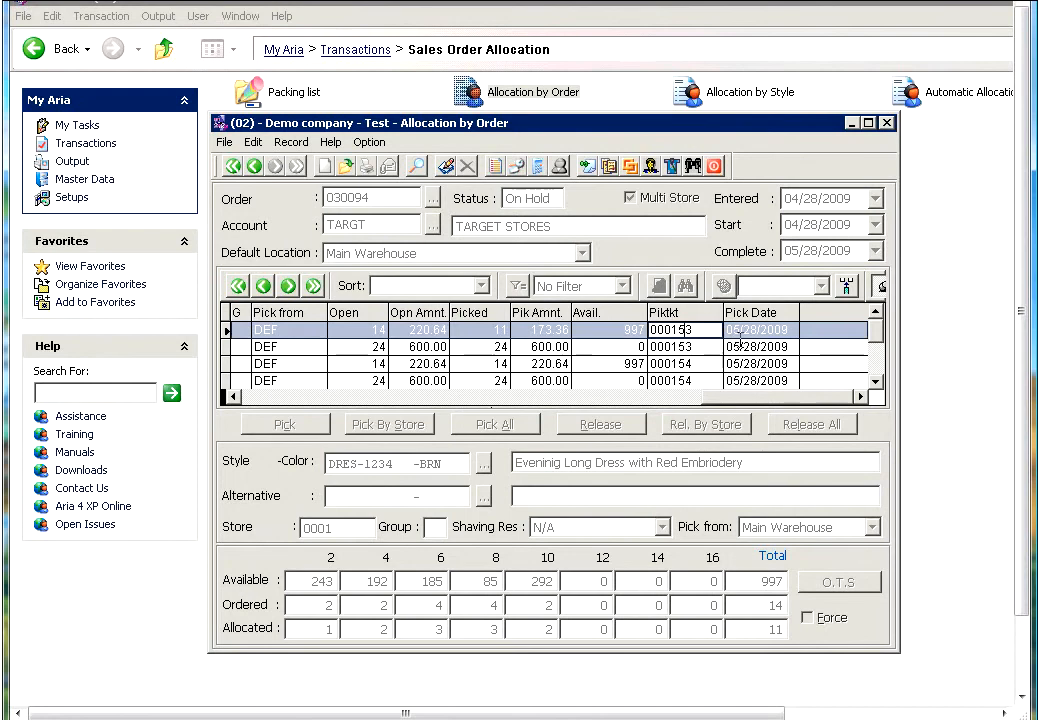
pyautogui.click(693, 346)
pyautogui.press('Down')
pyautogui.press('Down')
pyautogui.press('Down')
pyautogui.press('Down')
pyautogui.press('Down')
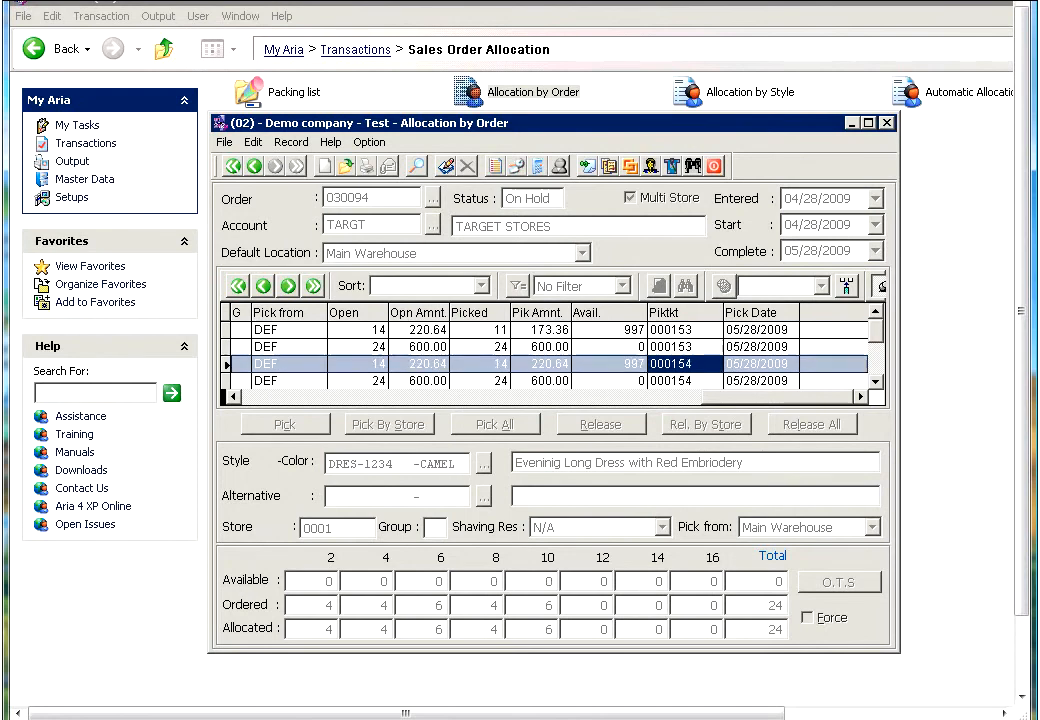
pyautogui.press('Up')
pyautogui.press('Up')
pyautogui.press('Up')
pyautogui.press('Up')
pyautogui.press('Up')
pyautogui.press('Up')
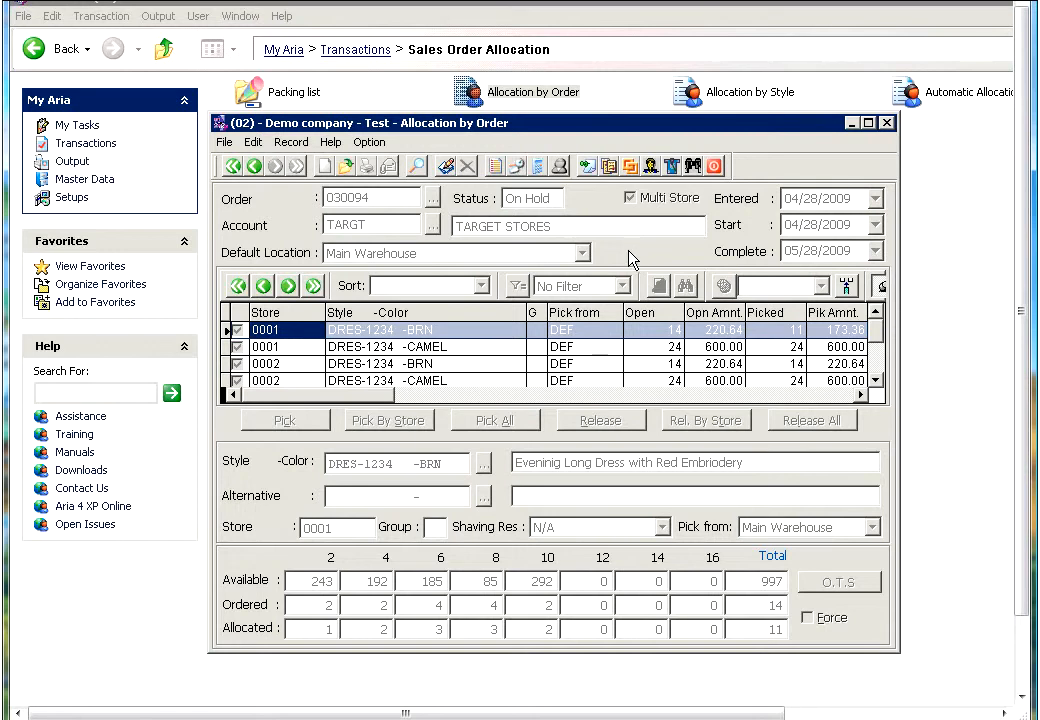
# Step: Run a Style Inquire on DRES-1234 -BRN, view its Cut & Sold quantities per size and close the style record
pyautogui.click(389, 148)
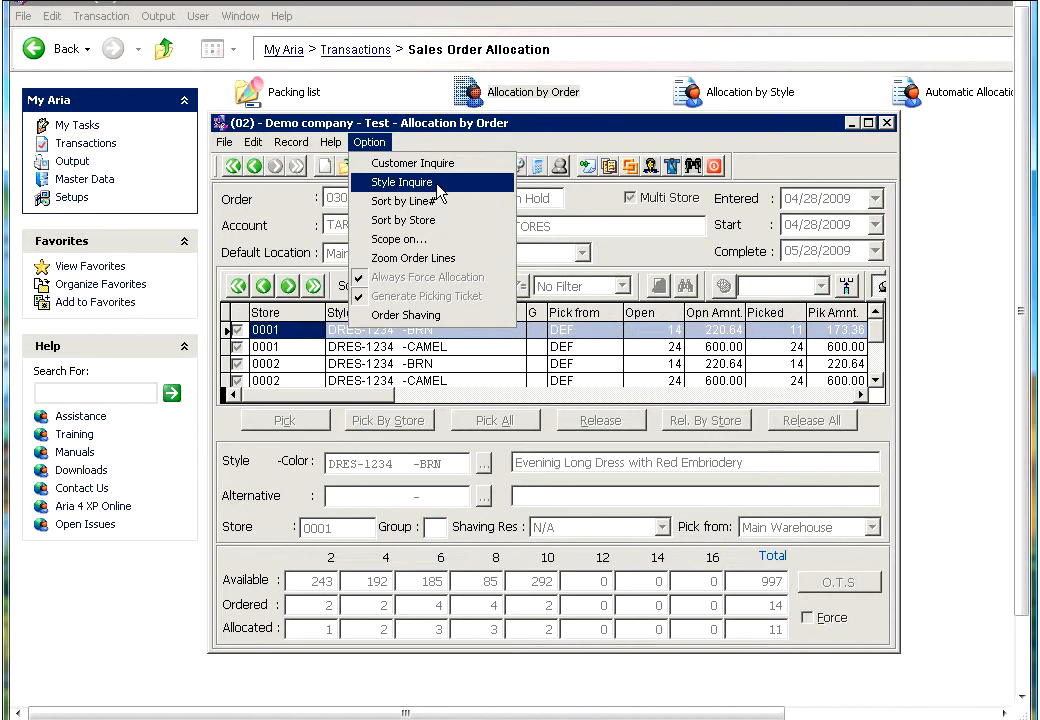
pyautogui.click(437, 183)
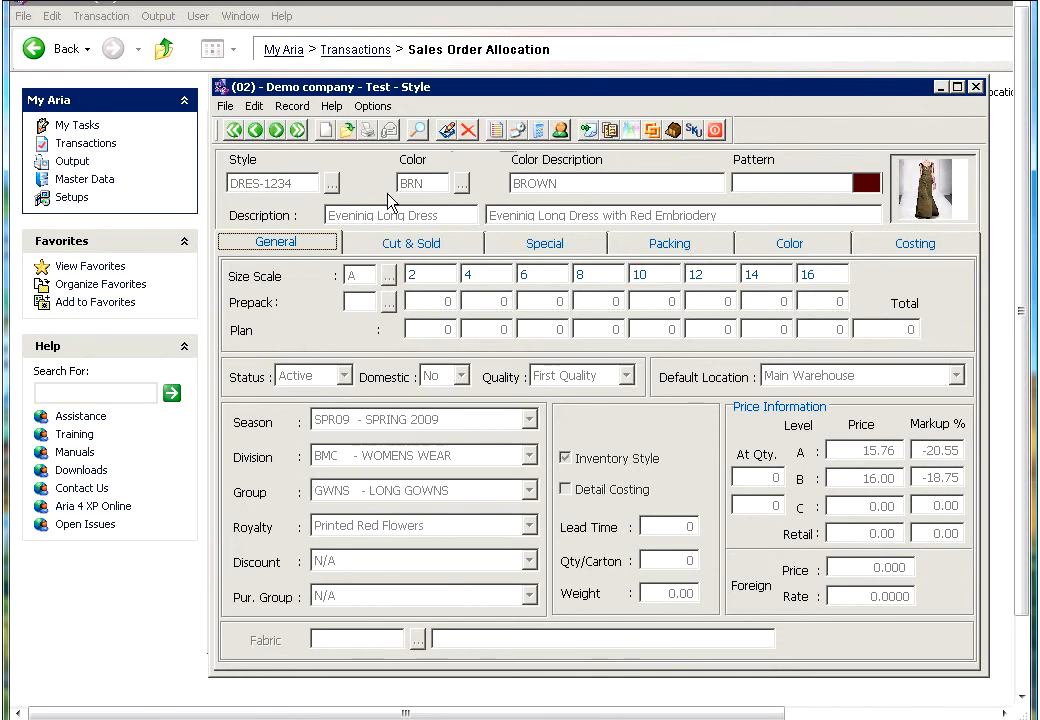
pyautogui.click(372, 246)
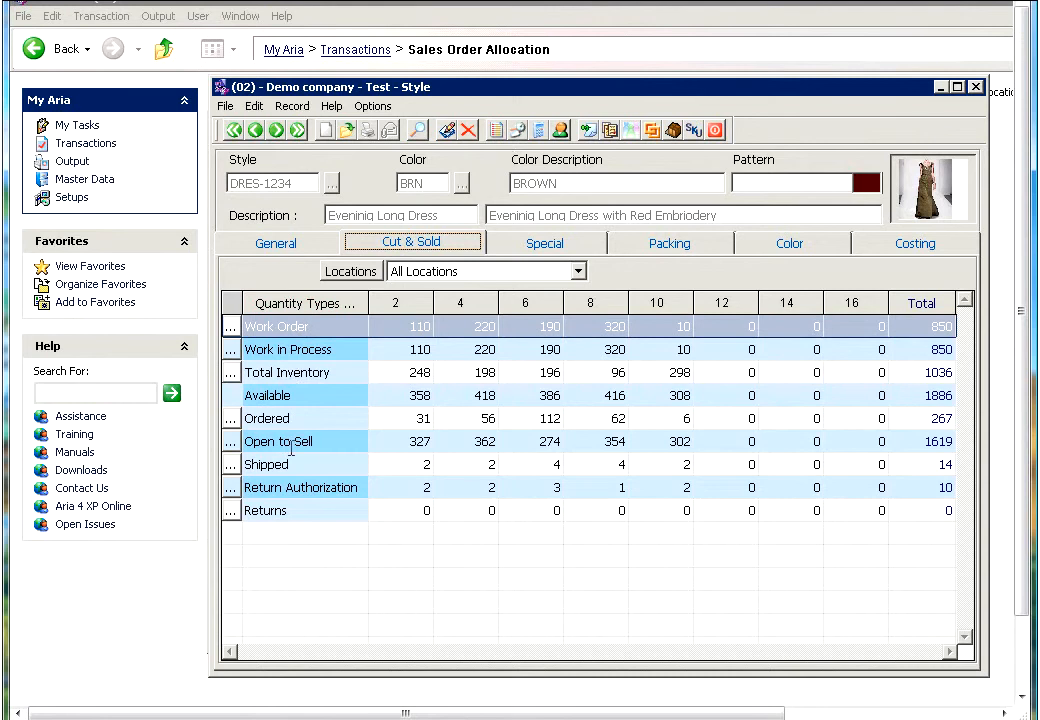
pyautogui.click(974, 88)
# Step: Sort the order lines by store
pyautogui.click(369, 143)
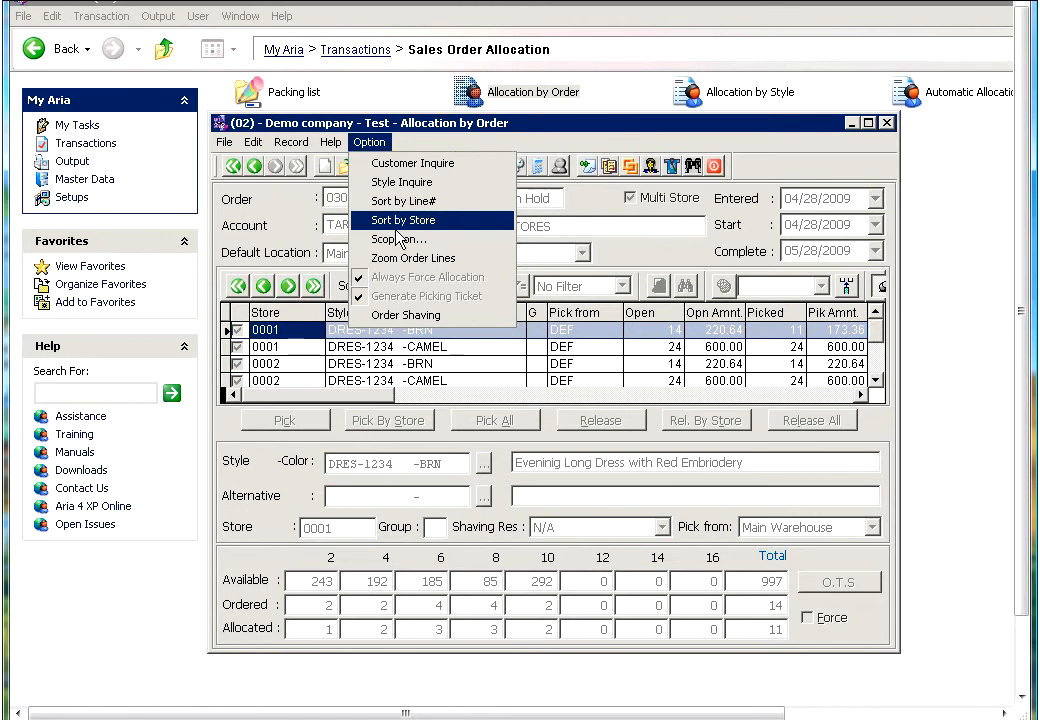
pyautogui.click(432, 228)
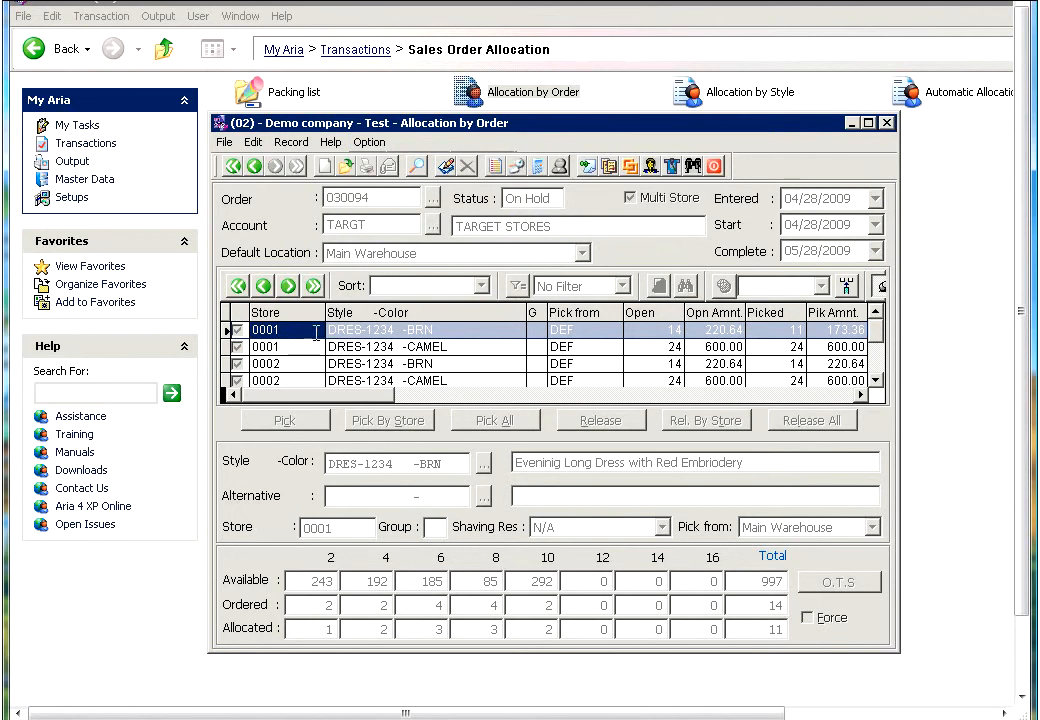
# Step: Start a scope on the order lines and select only DRES-1234 -CAMEL as the style to filter on
pyautogui.click(369, 142)
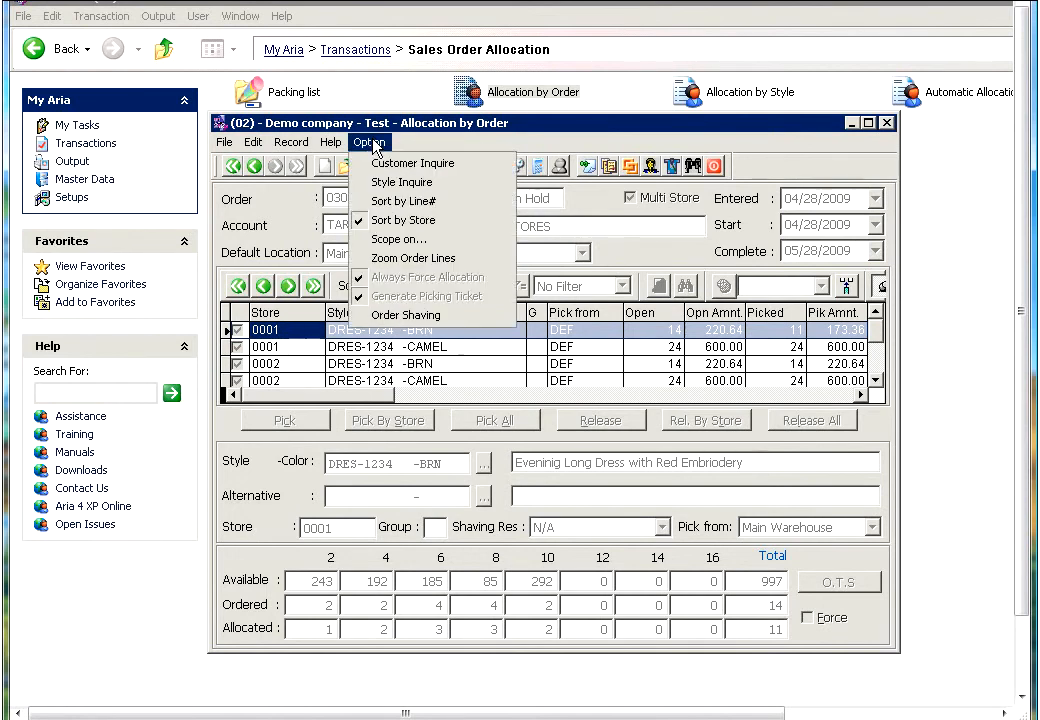
pyautogui.click(424, 244)
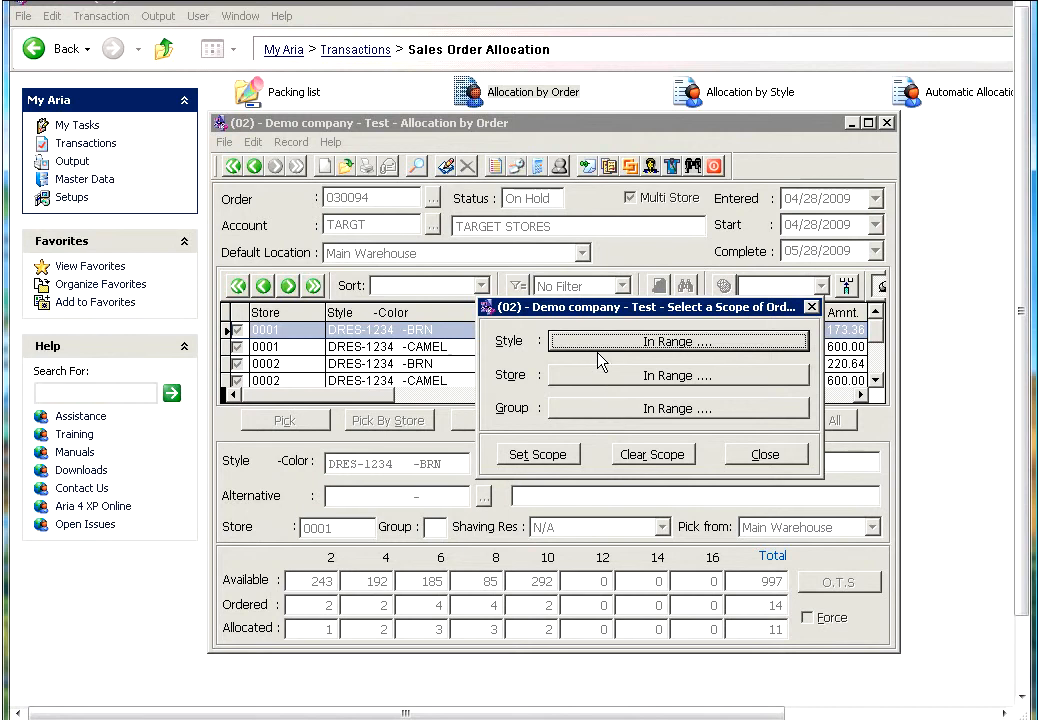
pyautogui.click(601, 350)
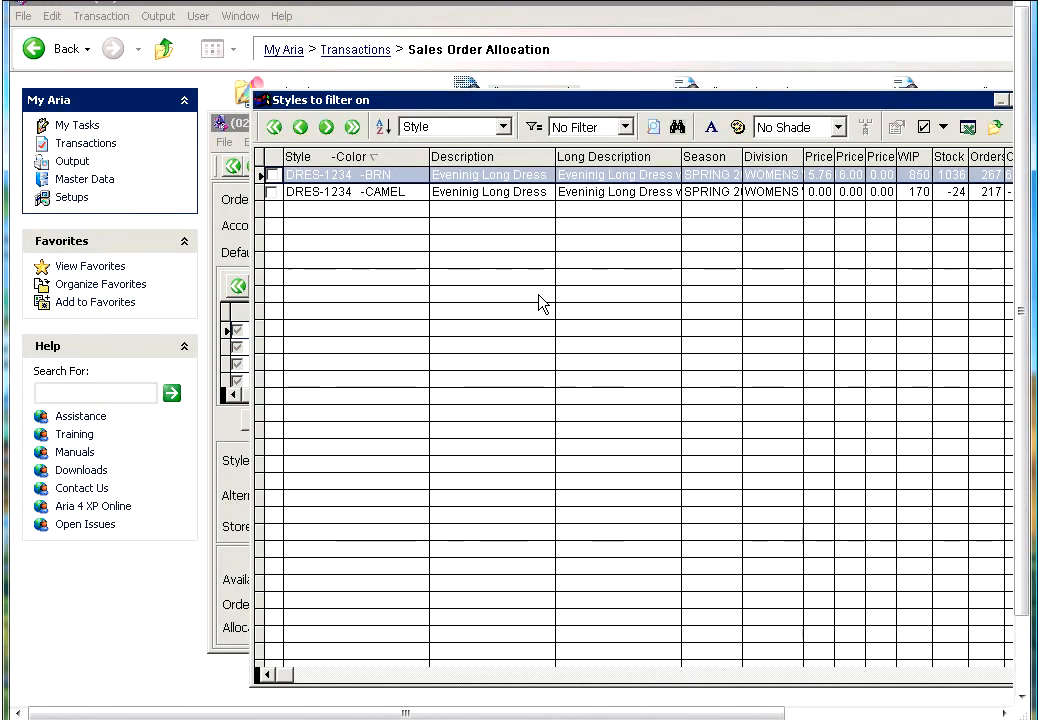
pyautogui.press('Down')
pyautogui.press('space')
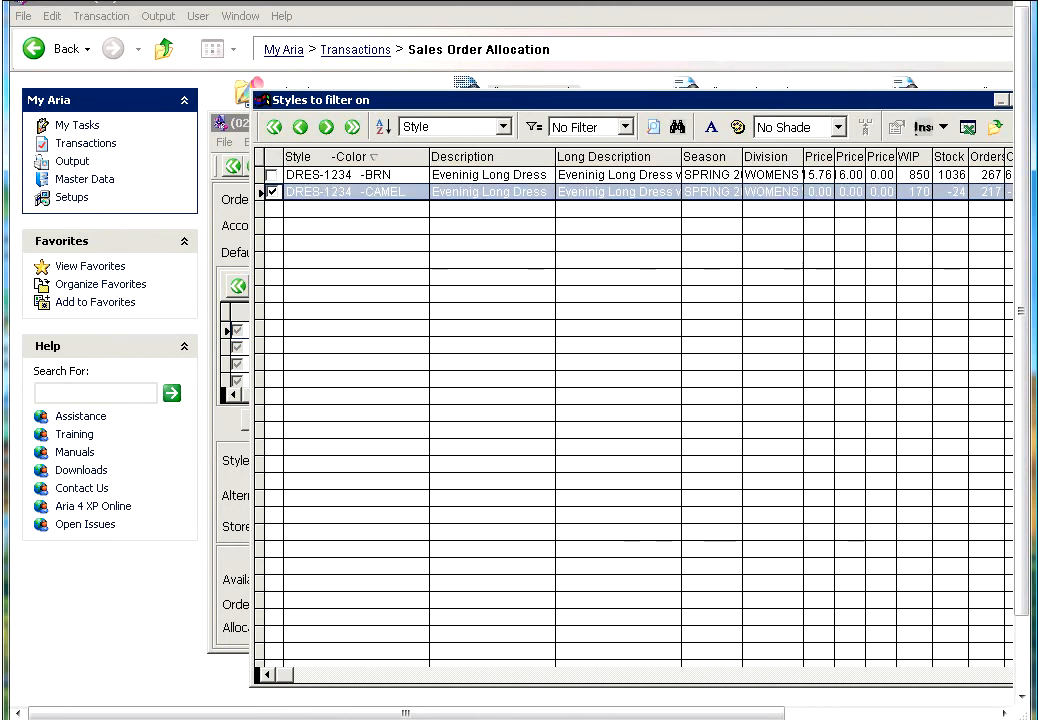
pyautogui.click(997, 131)
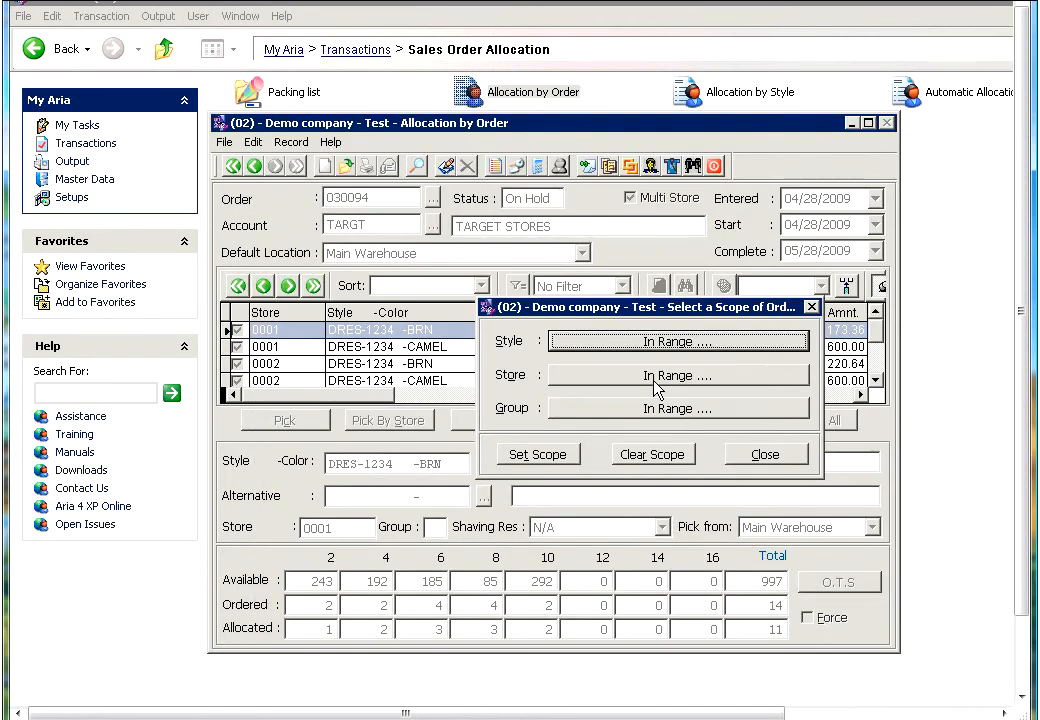
# Step: Select stores 0001 and 0002 as the stores to filter on in the scope
pyautogui.click(655, 385)
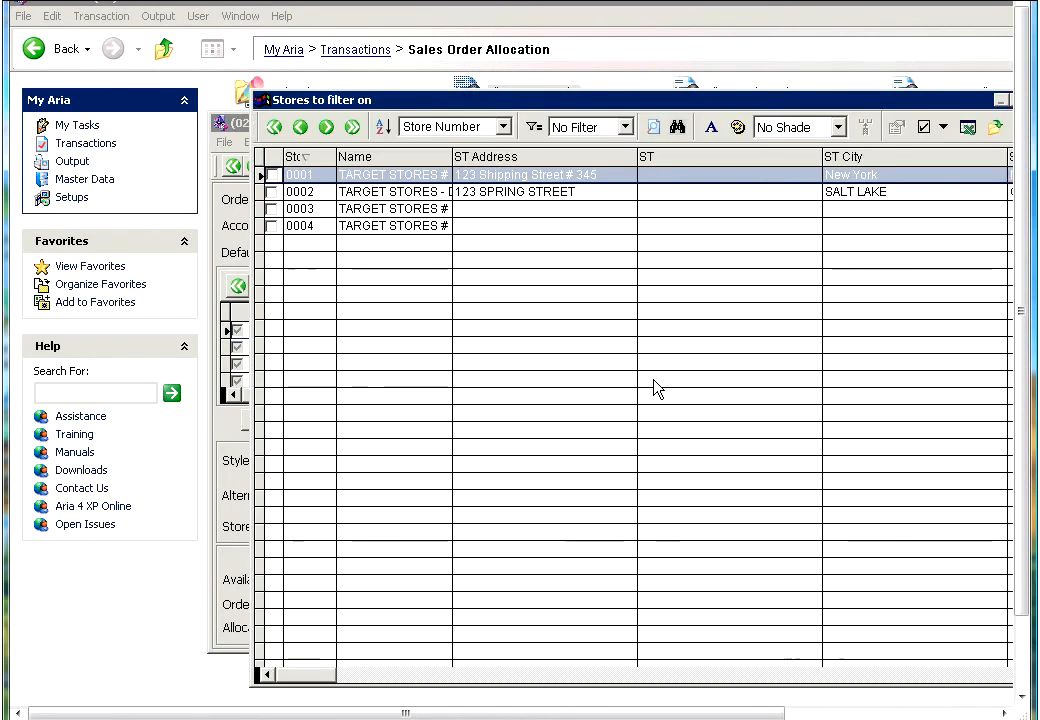
pyautogui.click(272, 177)
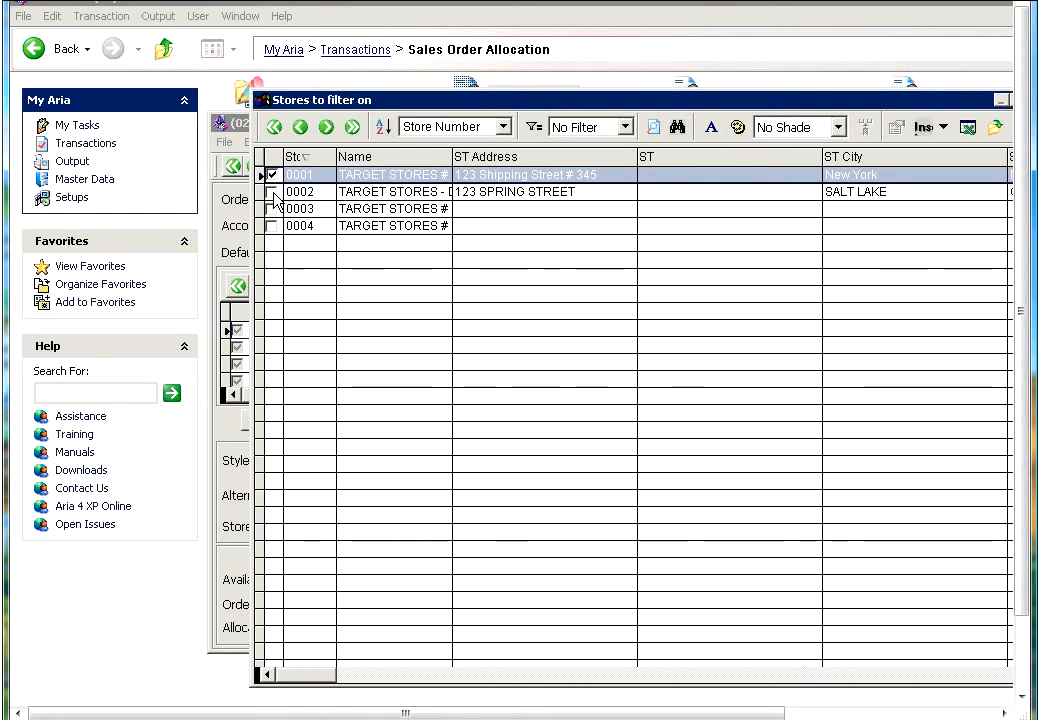
pyautogui.click(275, 194)
pyautogui.click(273, 193)
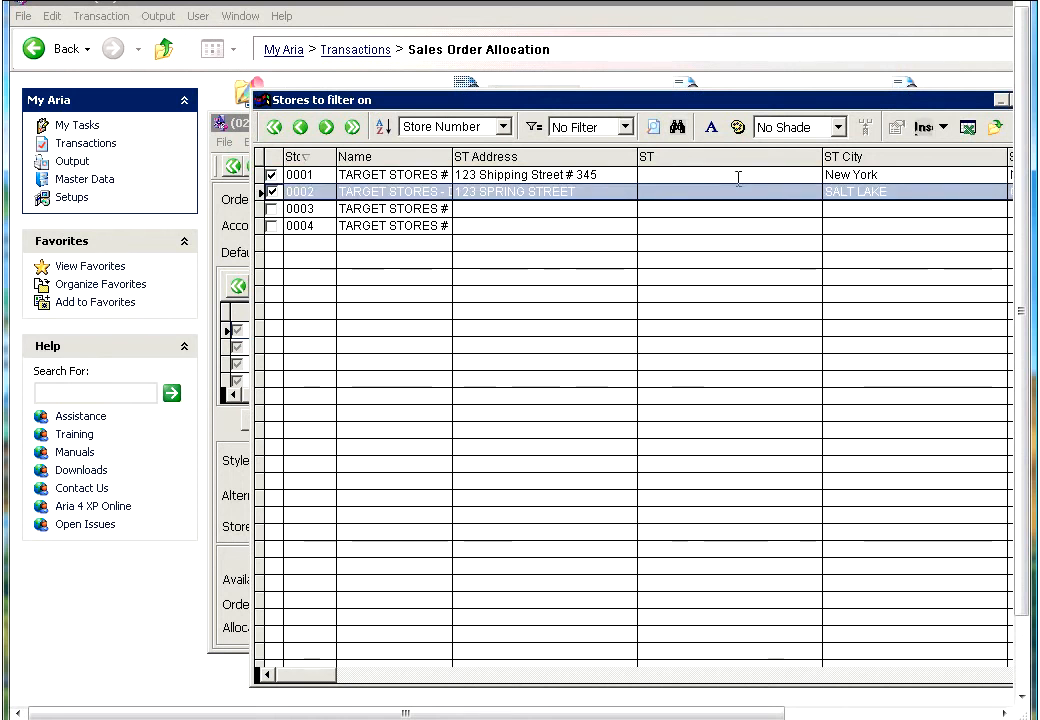
pyautogui.click(994, 128)
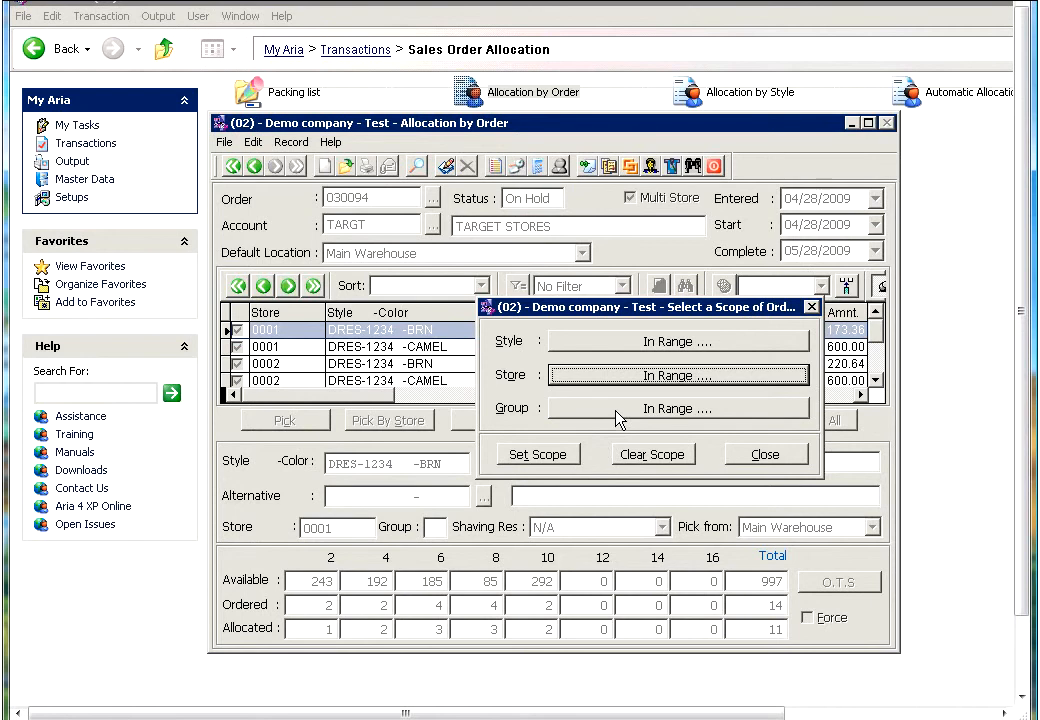
# Step: Set the scope without a group range and check the filtered order lines of stores 0001 and 0002
pyautogui.click(620, 409)
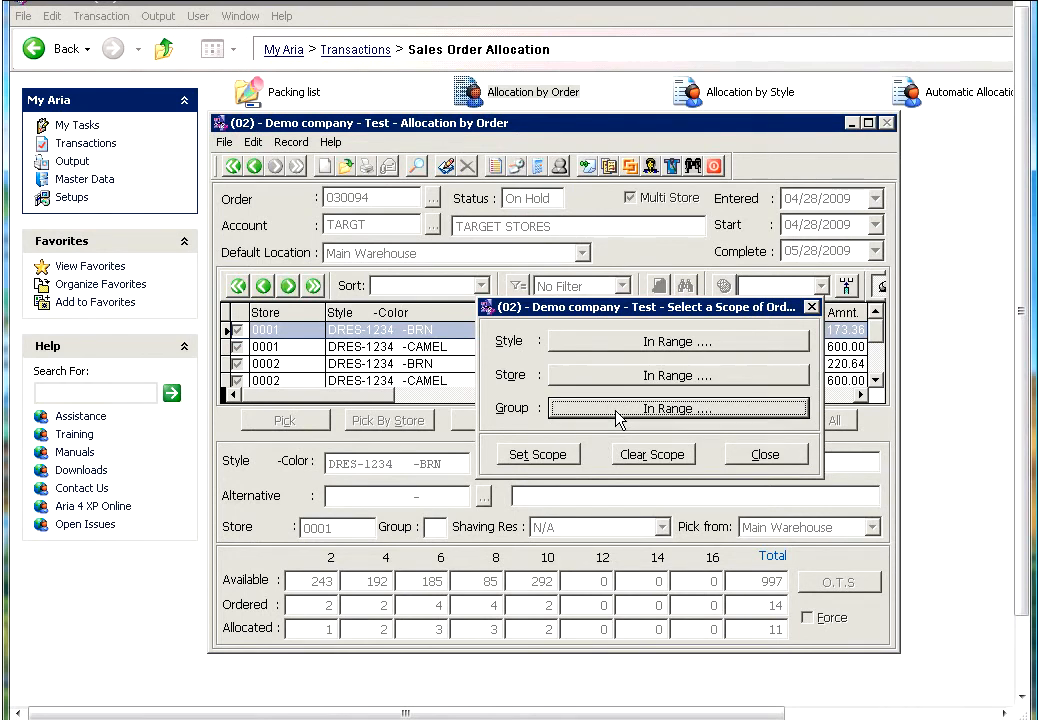
pyautogui.click(723, 503)
pyautogui.click(567, 457)
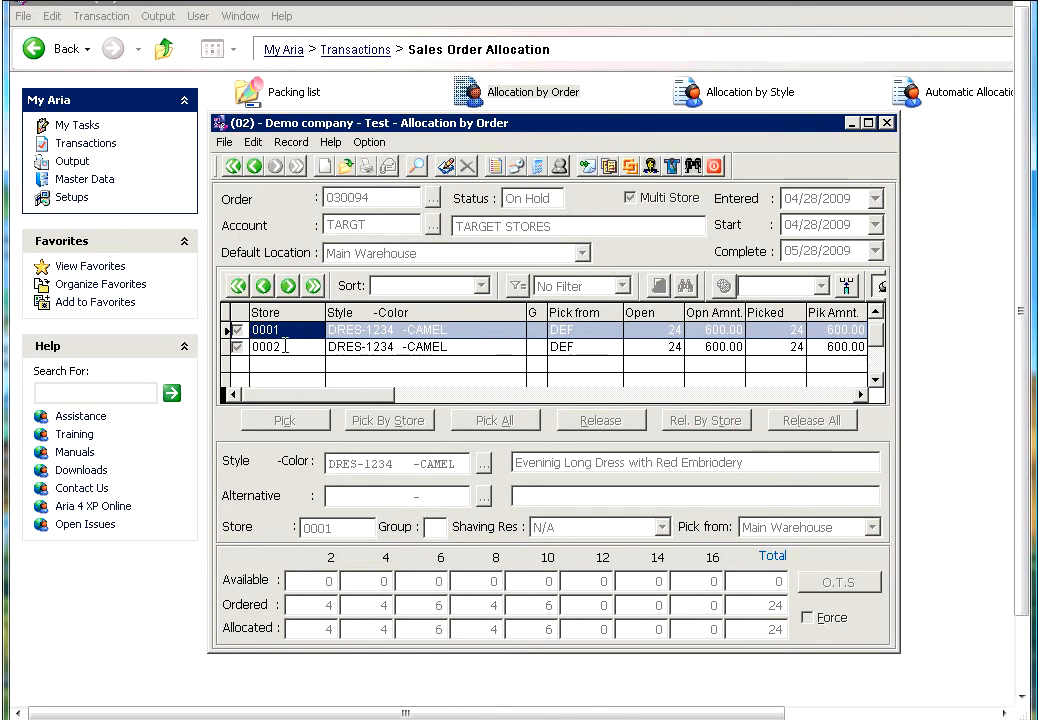
pyautogui.click(285, 346)
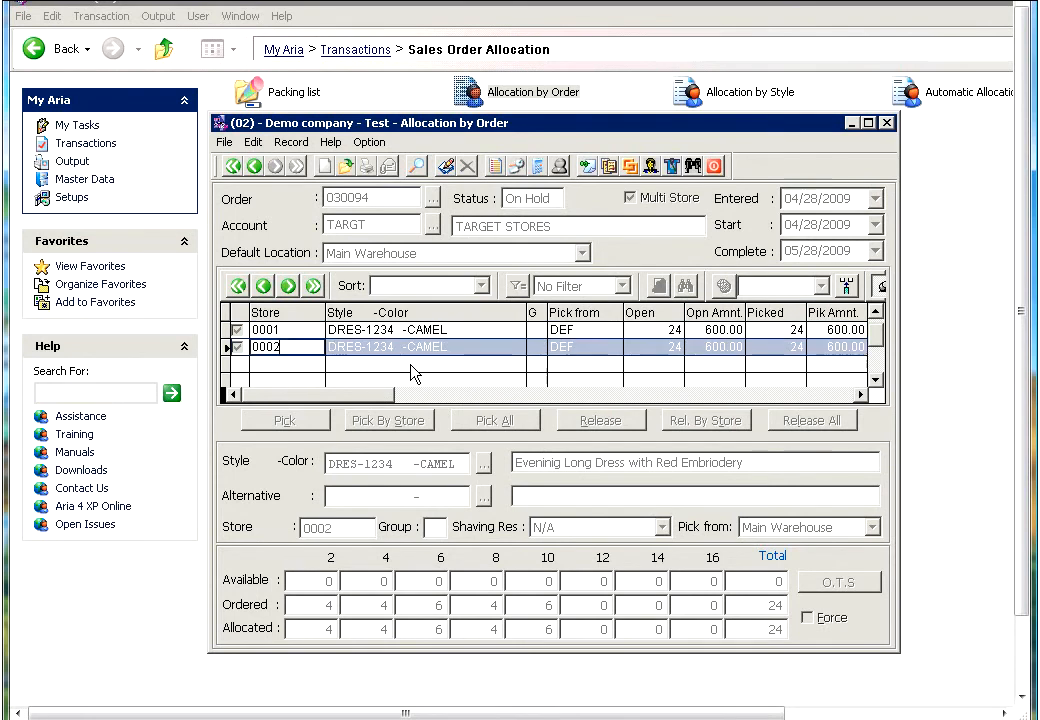
pyautogui.press('Up')
pyautogui.press('Down')
pyautogui.press('Up')
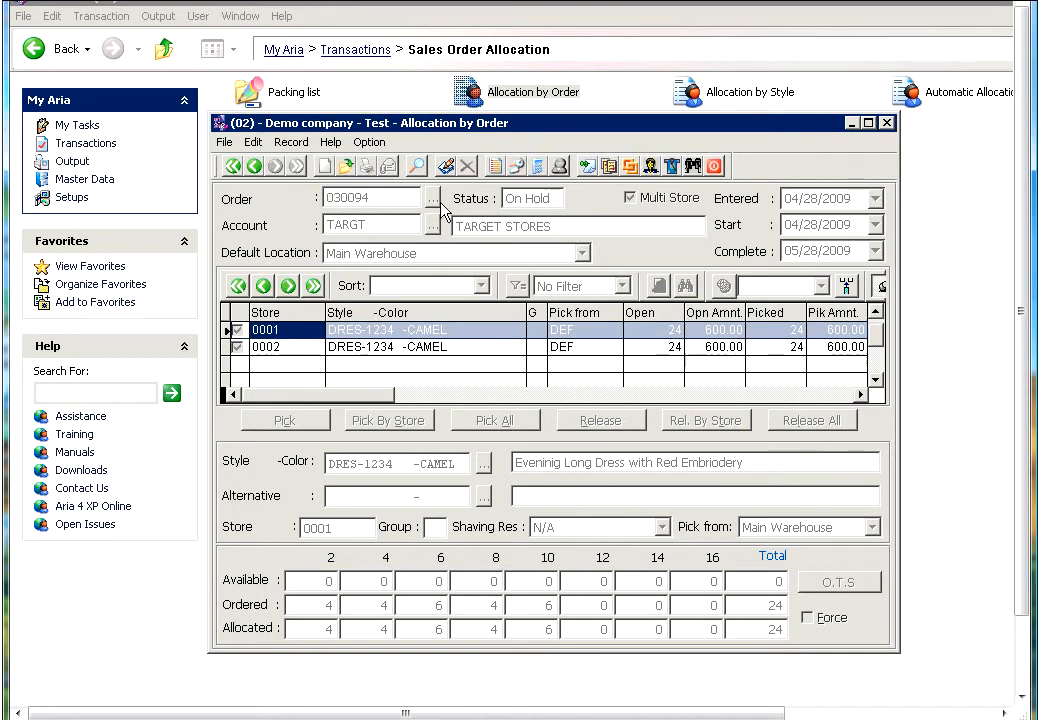
# Step: Clear the scope on the order lines and close the scope selection dialog
pyautogui.click(369, 142)
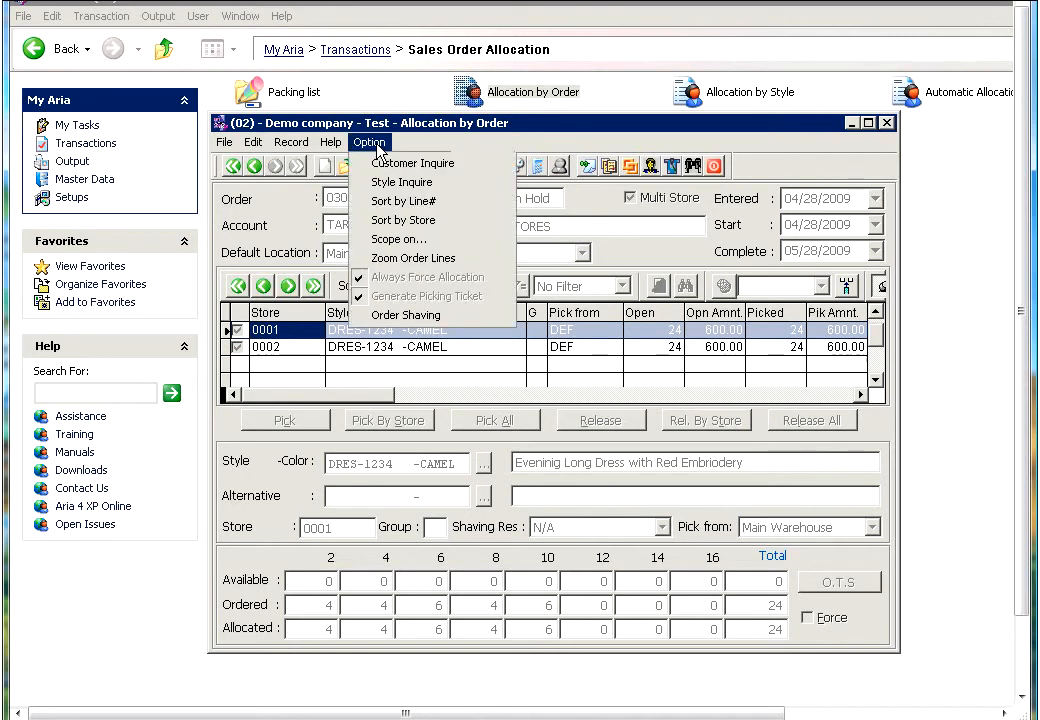
pyautogui.click(425, 240)
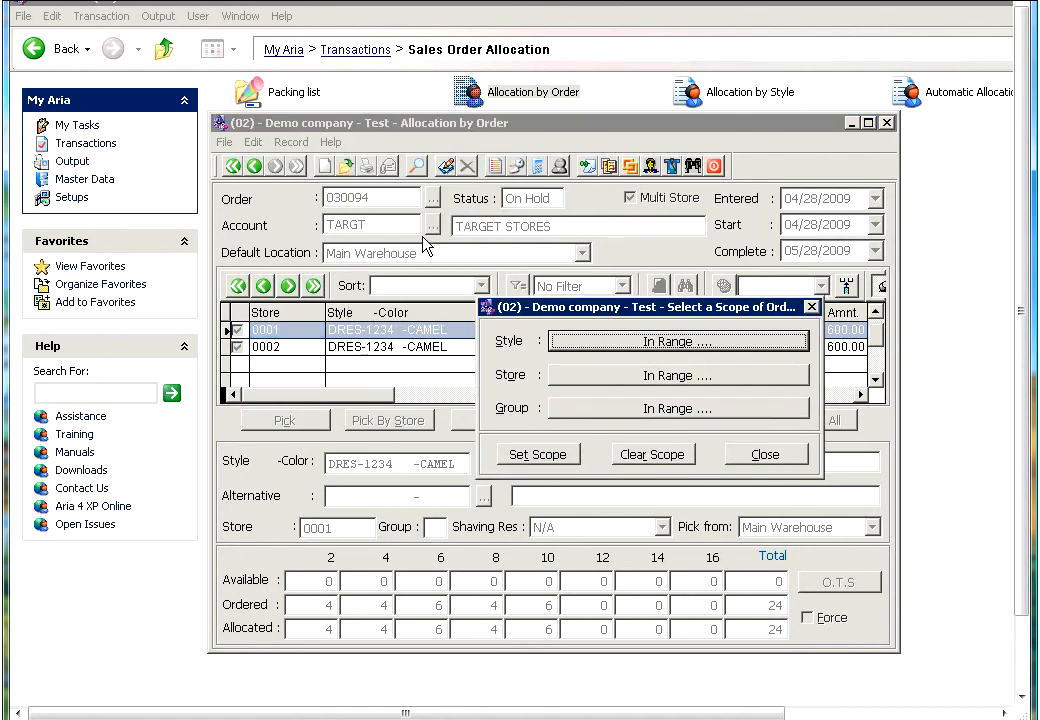
pyautogui.click(671, 460)
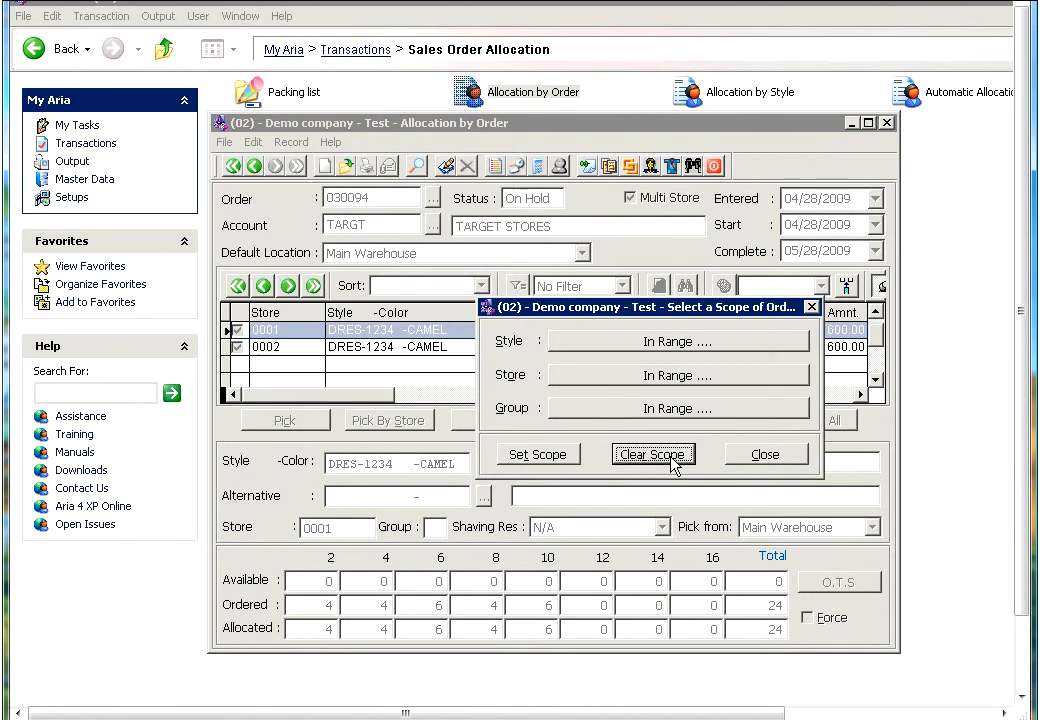
pyautogui.click(738, 460)
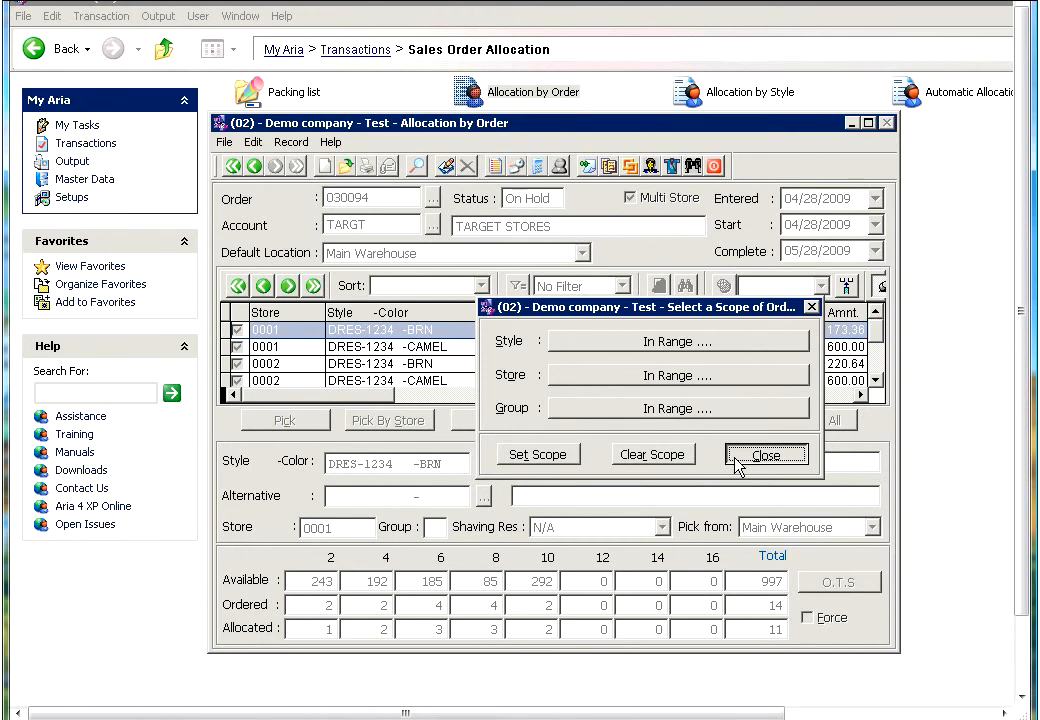
pyautogui.click(740, 456)
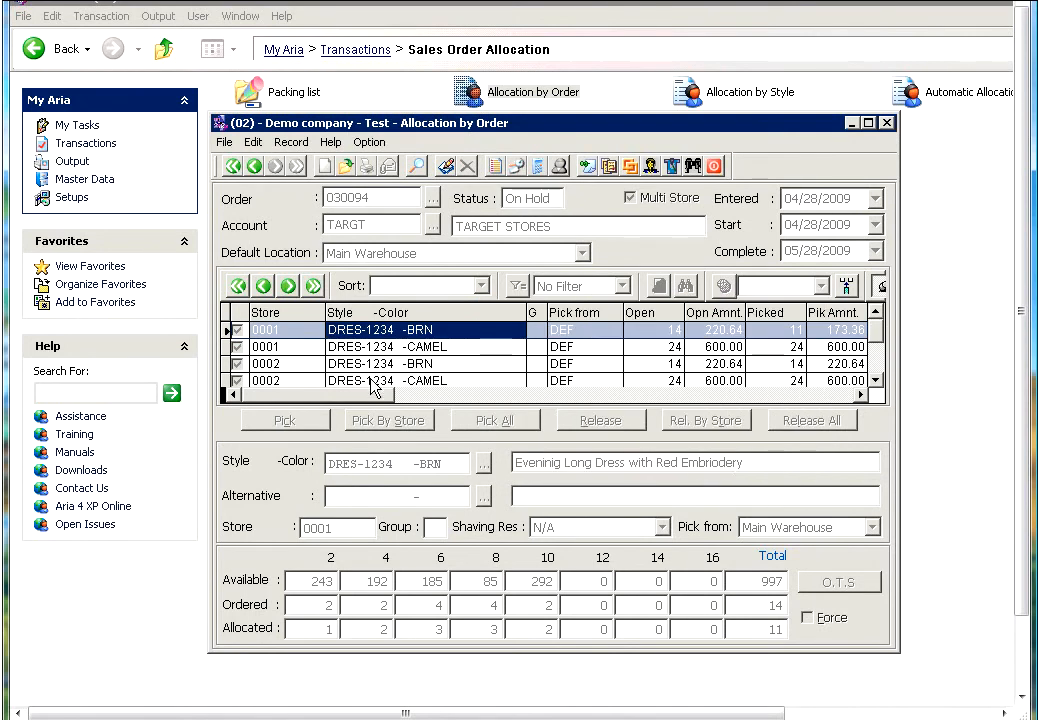
# Step: Look through the unfiltered order lines from store 0001 down to store 0004
pyautogui.click(281, 347)
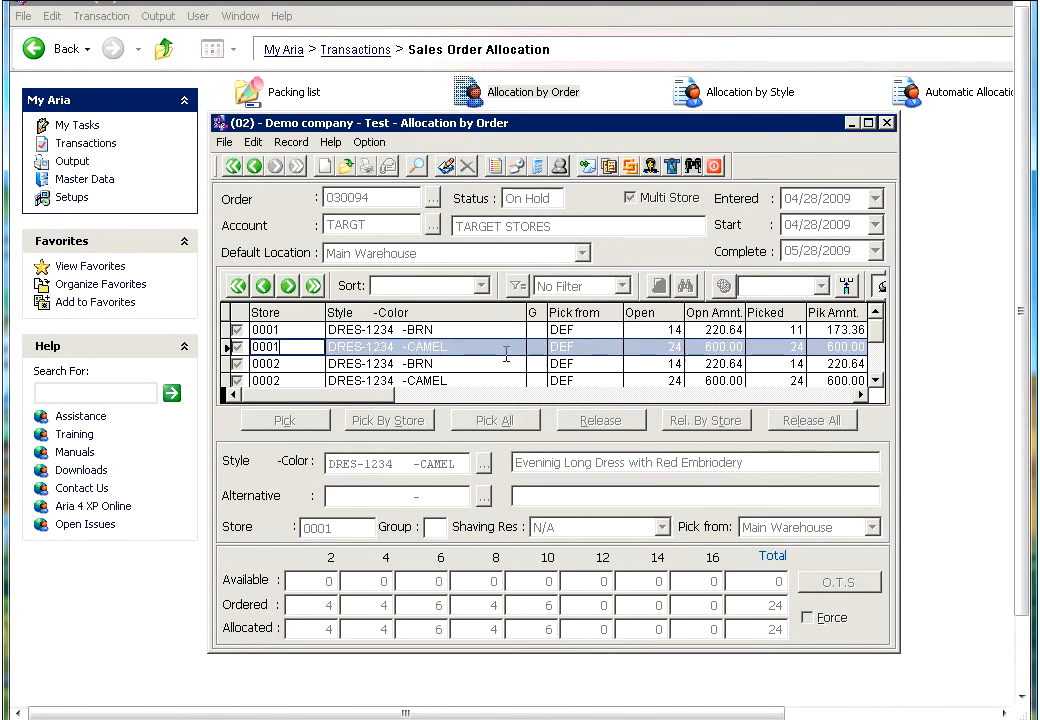
pyautogui.press('Down')
pyautogui.press('Down')
pyautogui.press('Down')
pyautogui.press('Down')
pyautogui.press('Down')
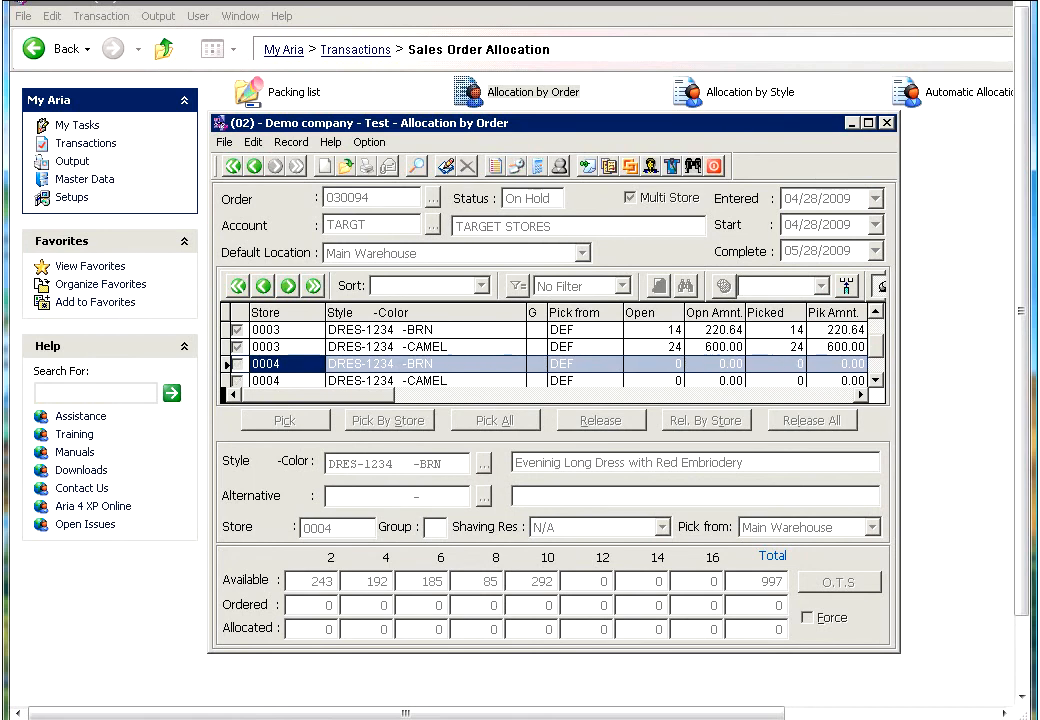
# Step: Zoom the order lines and go back up to the first line, DRES-1234 -BRN for store 0001
pyautogui.click(380, 143)
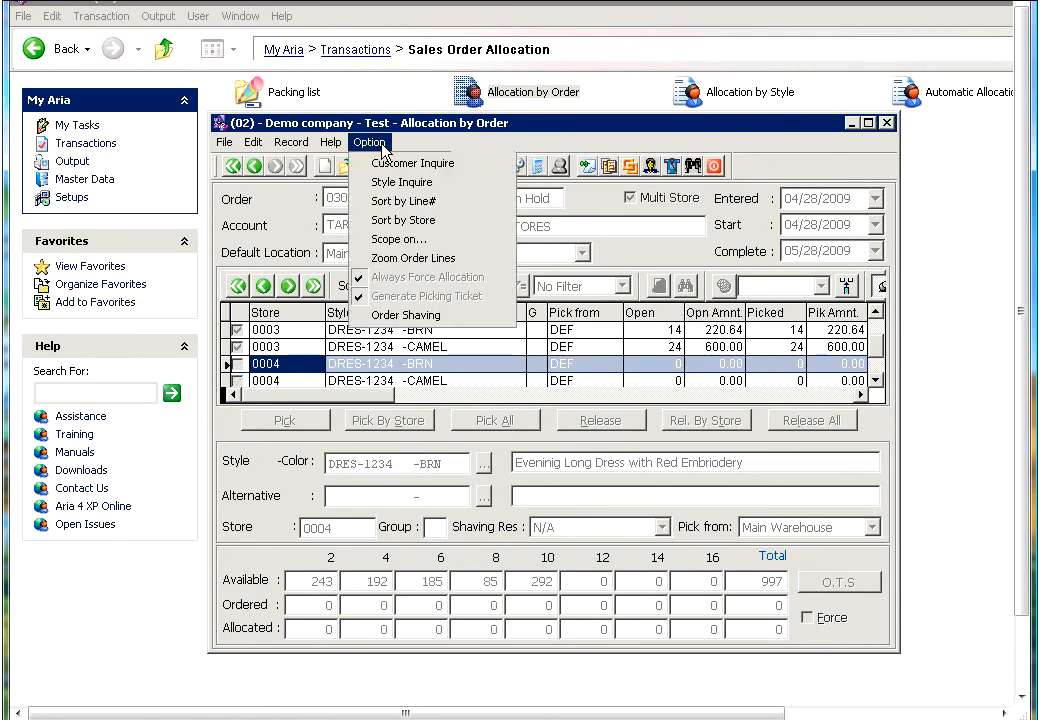
pyautogui.click(443, 266)
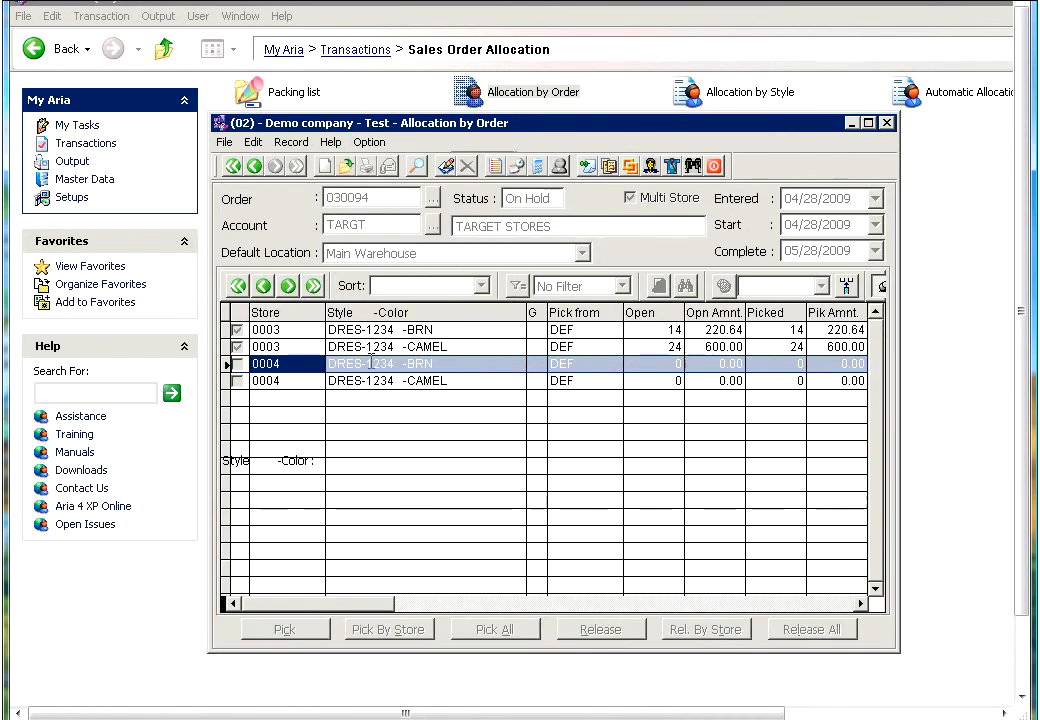
pyautogui.press('Up')
pyautogui.press('Up')
pyautogui.press('Up')
pyautogui.press('Up')
pyautogui.press('Up')
pyautogui.press('Up')
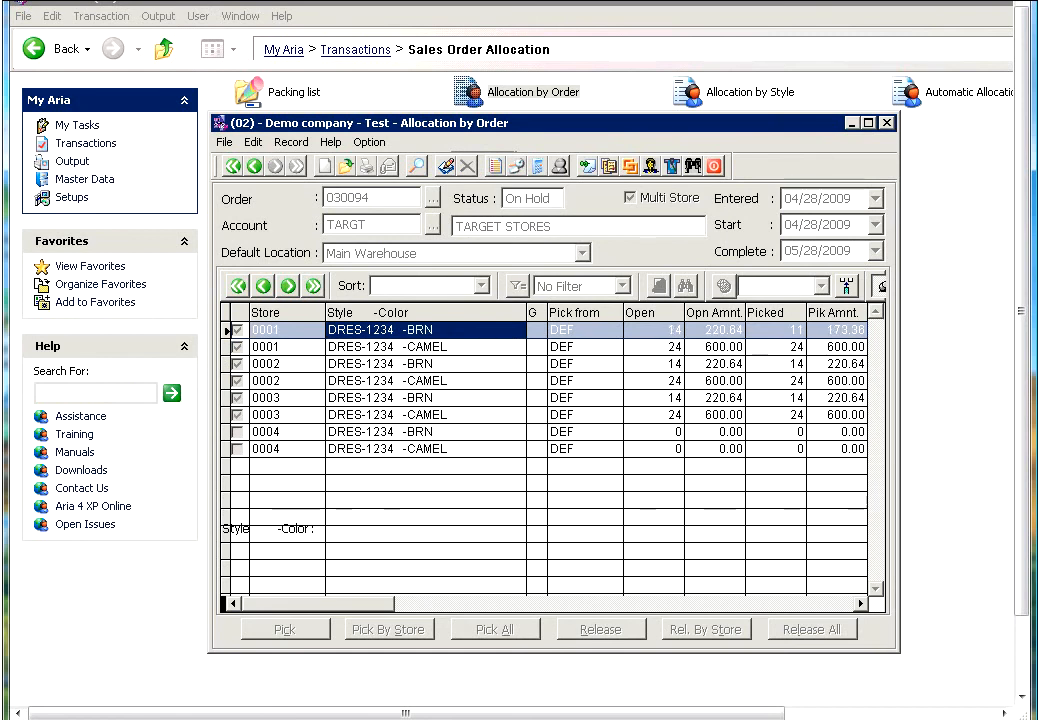
# Step: Examine the zoomed order lines of stores 0001 and 0002 across the columns to the picked quantity
pyautogui.press('Down')
pyautogui.press('Down')
pyautogui.press('Up')
pyautogui.press('Up')
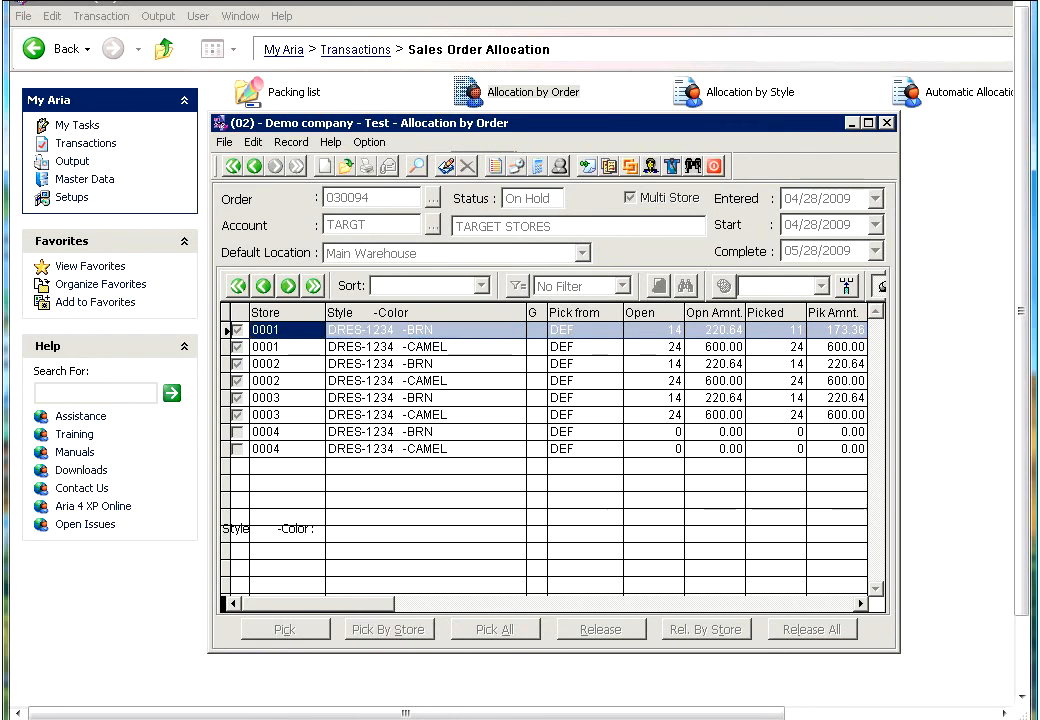
pyautogui.press('Tab')
pyautogui.press('Down')
pyautogui.press('Down')
pyautogui.press('Tab')
pyautogui.press('Right')
pyautogui.press('Right')
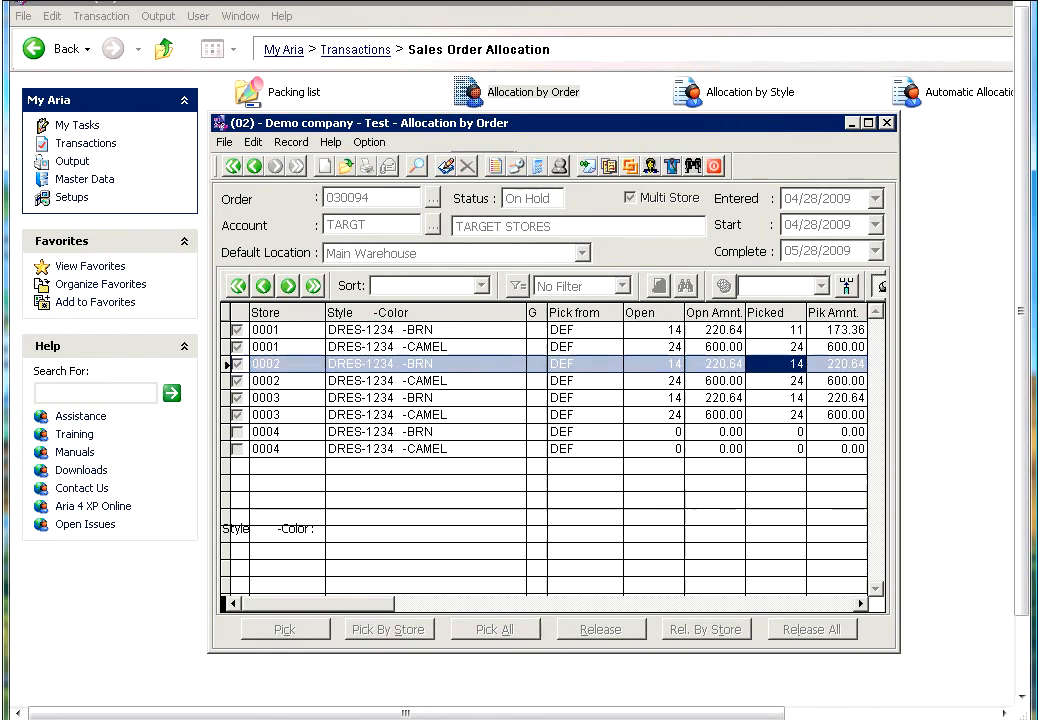
# Step: Return to the first order line and switch off the order lines zoom
pyautogui.press('Up')
pyautogui.press('Up')
pyautogui.press('Left')
pyautogui.press('Right')
pyautogui.press('Right')
pyautogui.click(369, 142)
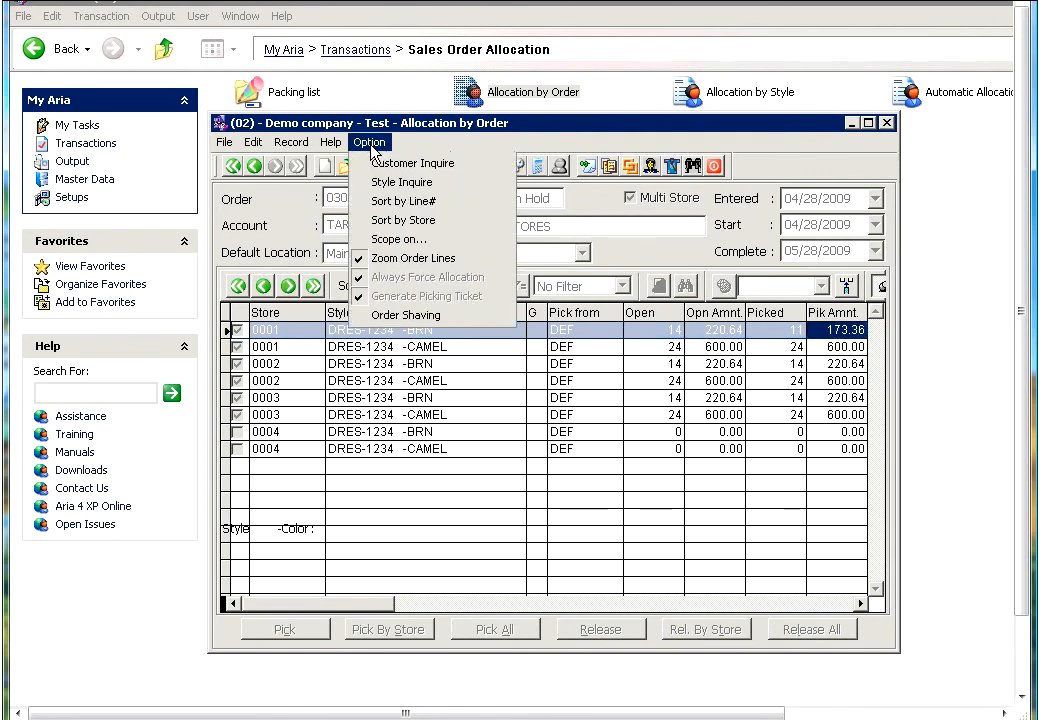
pyautogui.click(409, 262)
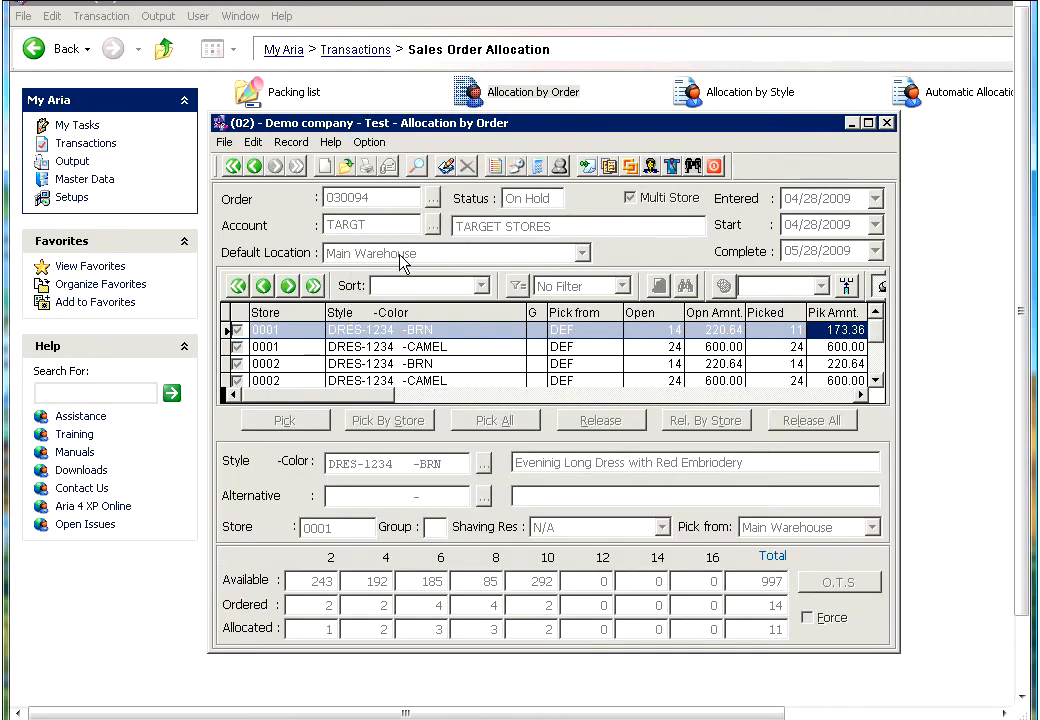
# Step: Review the available allocation options and close the Allocation by Order window
pyautogui.click(369, 142)
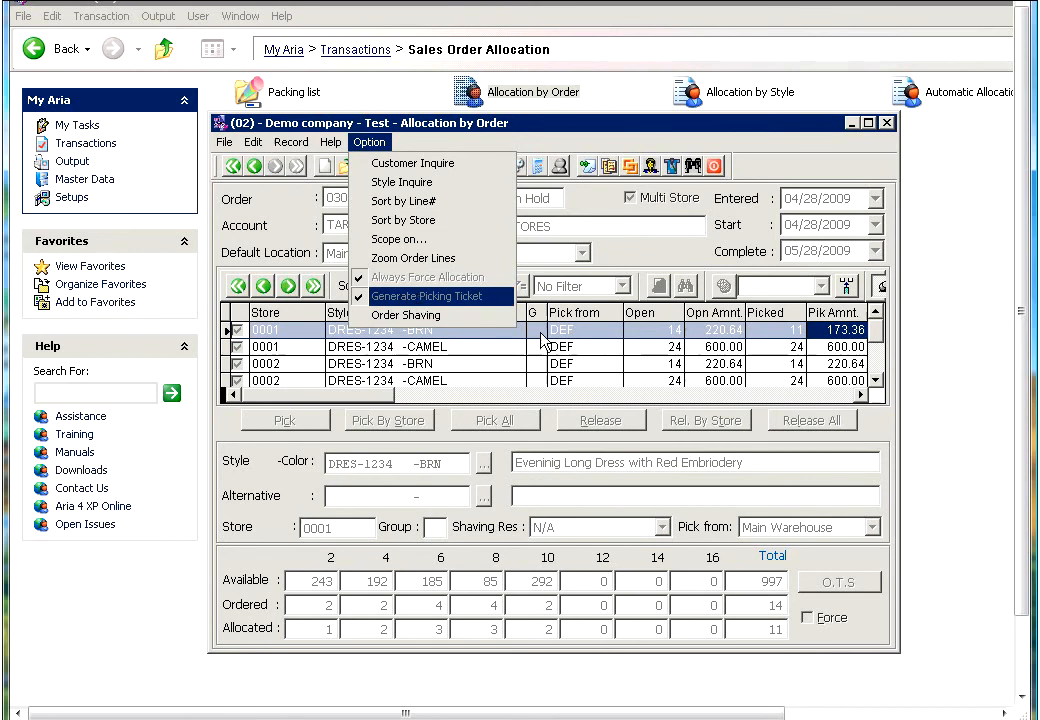
pyautogui.click(598, 330)
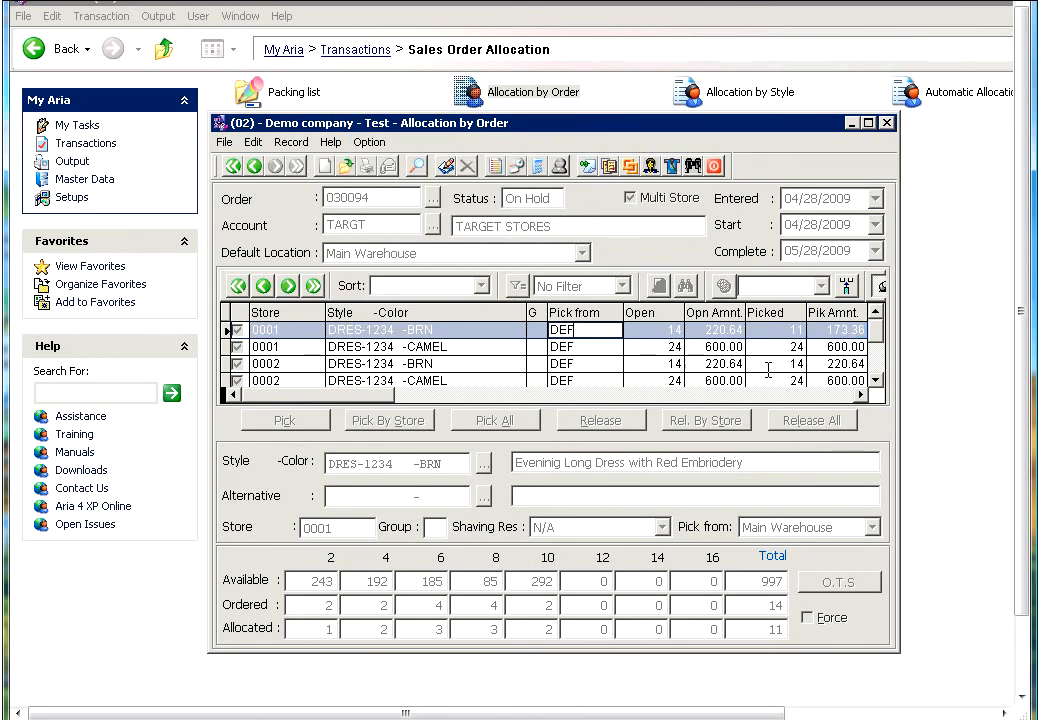
pyautogui.click(640, 346)
pyautogui.click(779, 331)
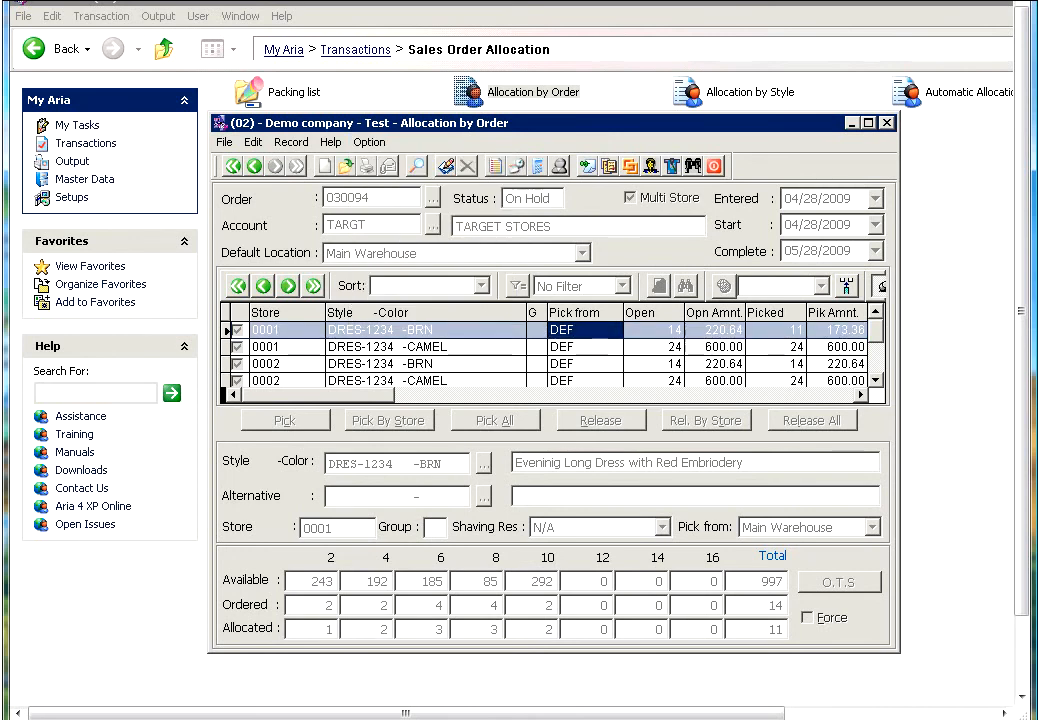
pyautogui.click(715, 173)
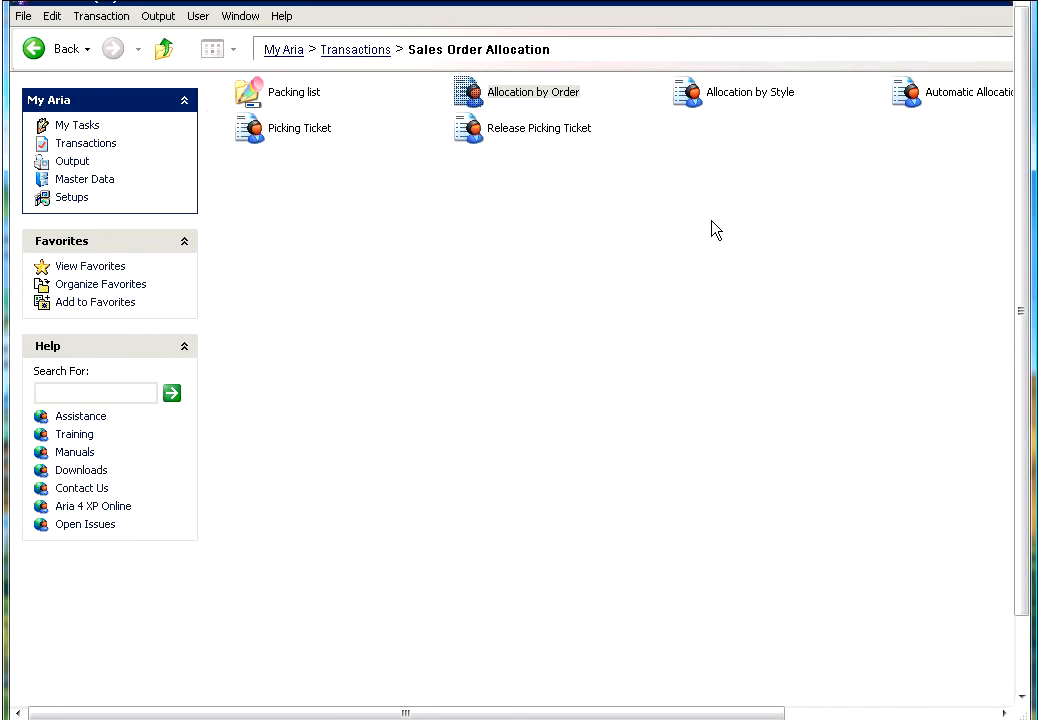